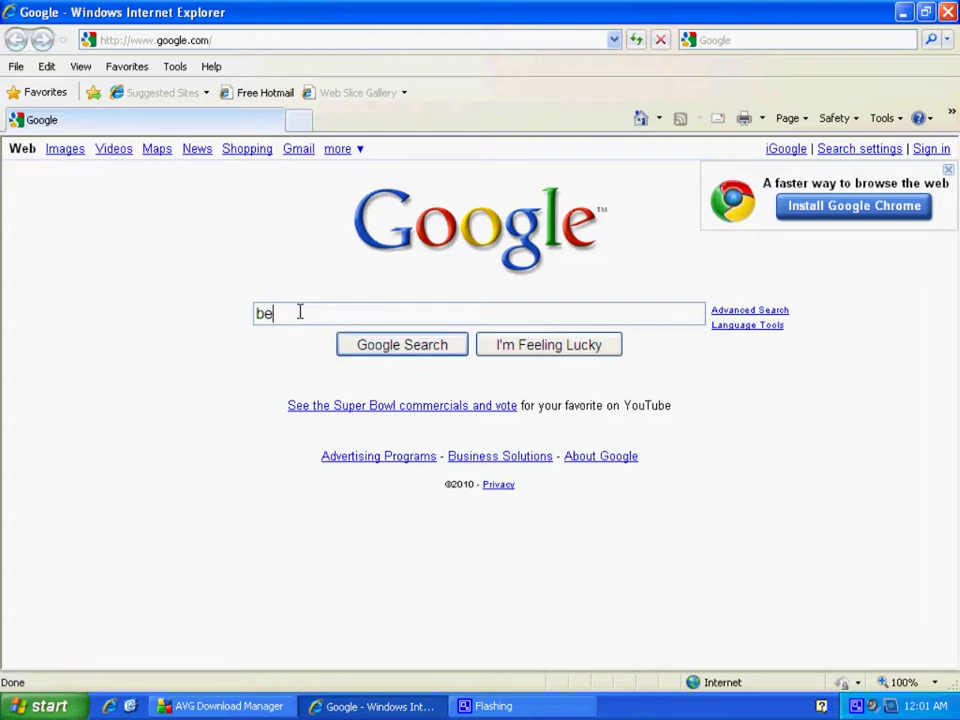
Step: Search Google for 'benjamin grierson' and open the Wikipedia result
{"action": "type", "text": "njamin grierson"}
{"action": "key", "text": "Return"}
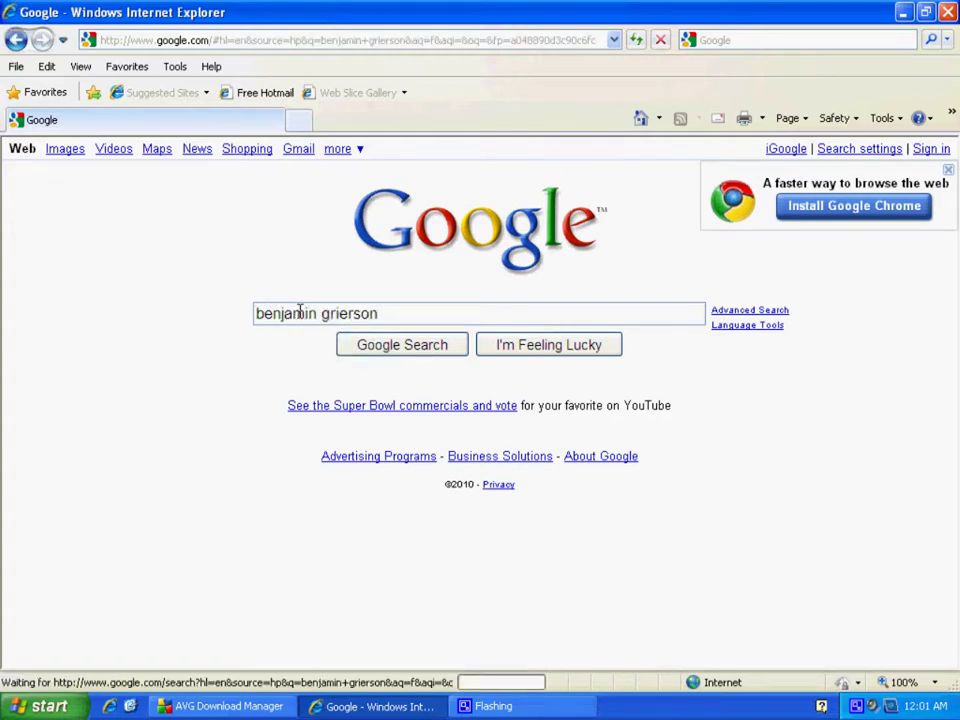
{"action": "left_click", "coordinate": [233, 298]}
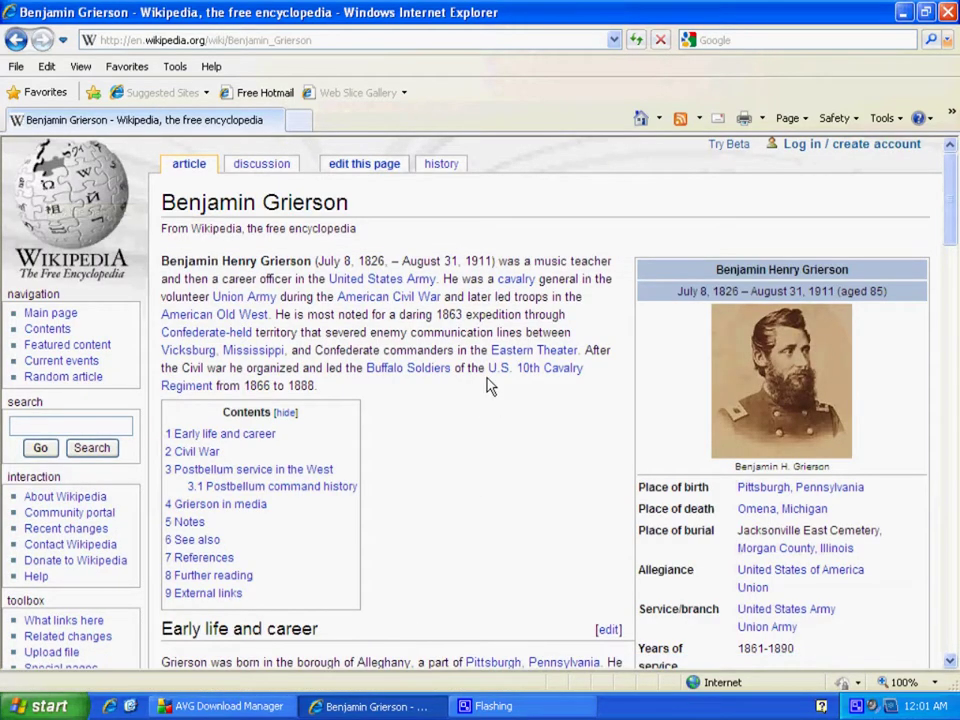
{"action": "left_click_drag", "start_coordinate": [957, 205], "coordinate": [948, 178]}
{"action": "left_click", "coordinate": [88, 76]}
{"action": "mouse_move", "coordinate": [133, 223]}
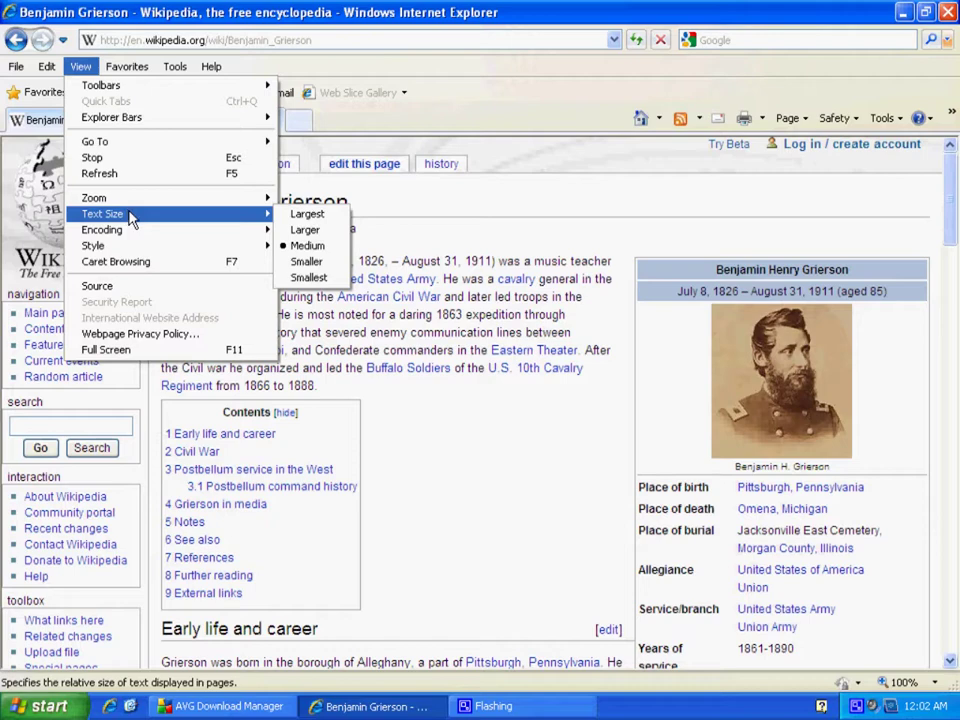
{"action": "left_click", "coordinate": [80, 66]}
{"action": "left_click", "coordinate": [80, 66]}
{"action": "mouse_move", "coordinate": [200, 89]}
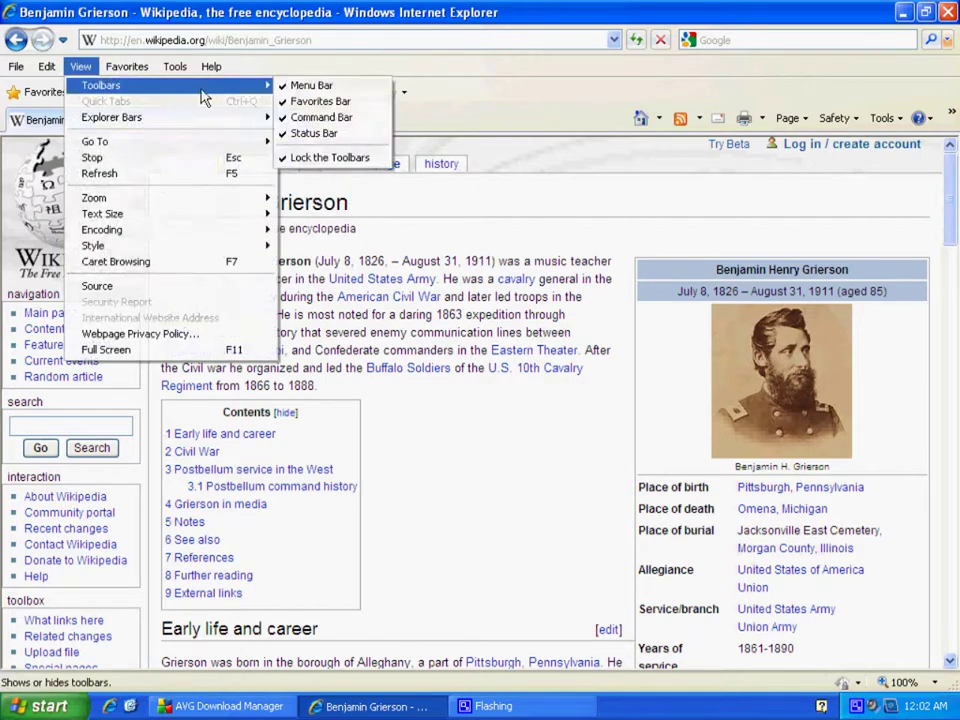
{"action": "left_click", "coordinate": [292, 86]}
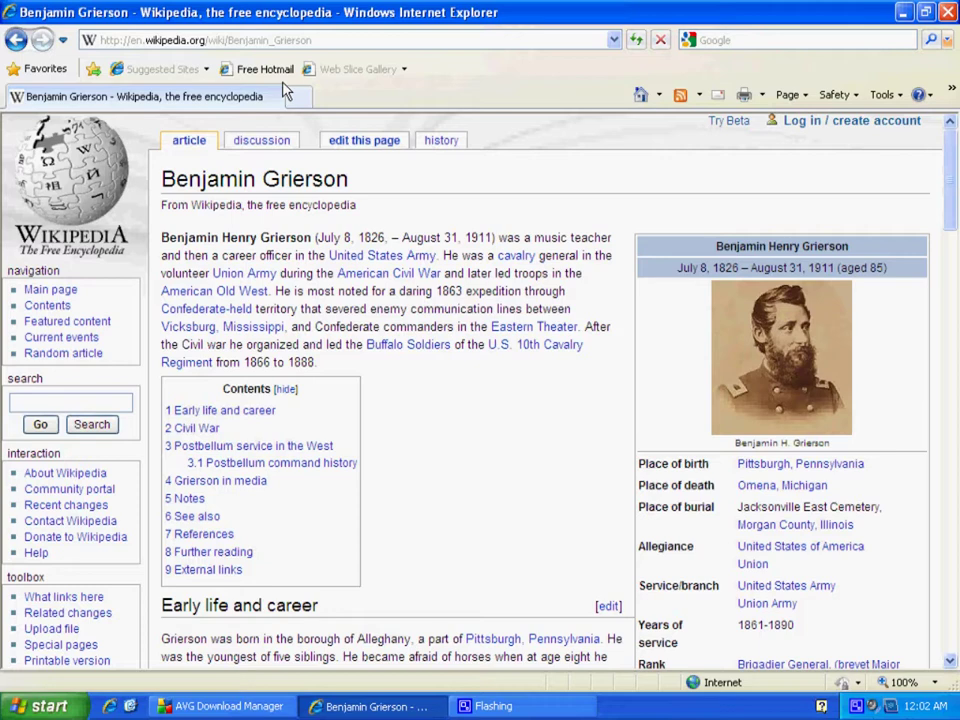
{"action": "key", "text": "alt"}
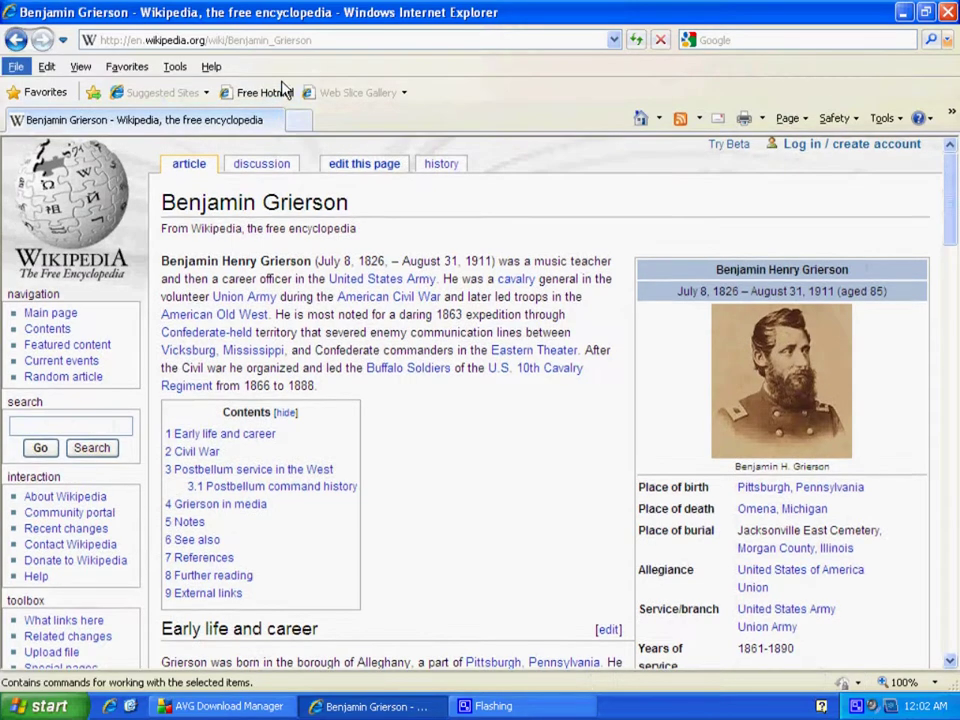
{"action": "key", "text": "Right"}
{"action": "key", "text": "Right"}
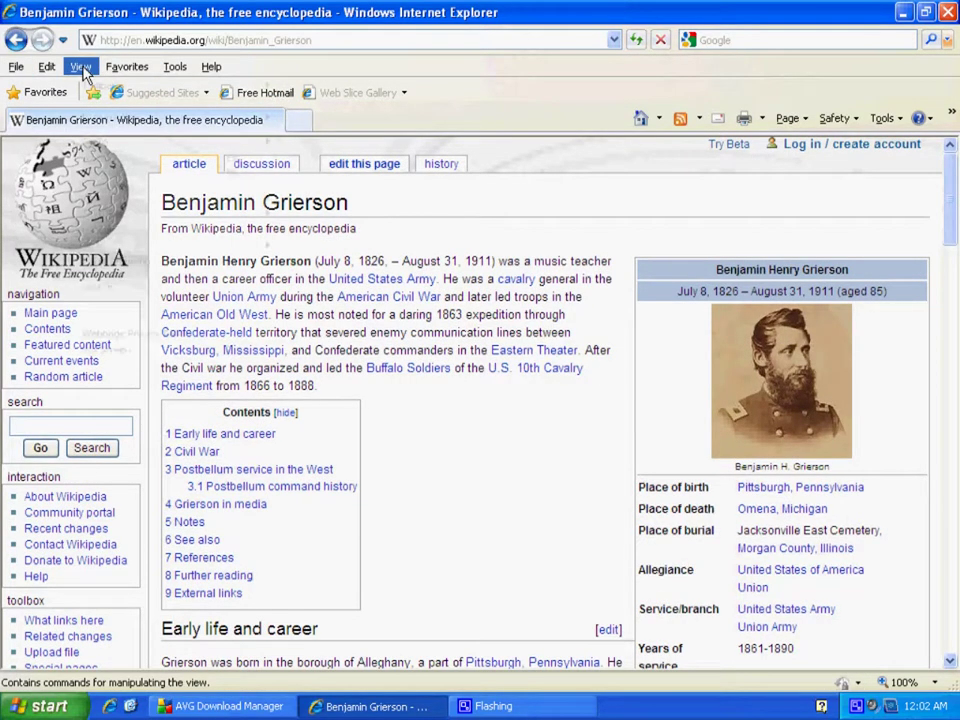
{"action": "key", "text": "Down"}
{"action": "mouse_move", "coordinate": [146, 94]}
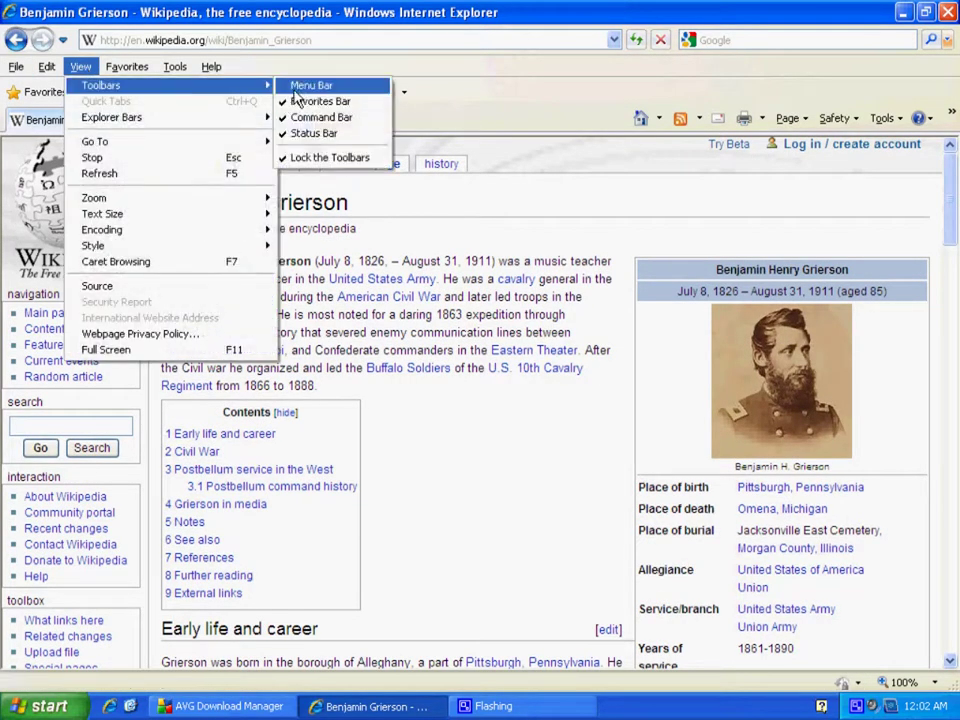
{"action": "left_click", "coordinate": [302, 88]}
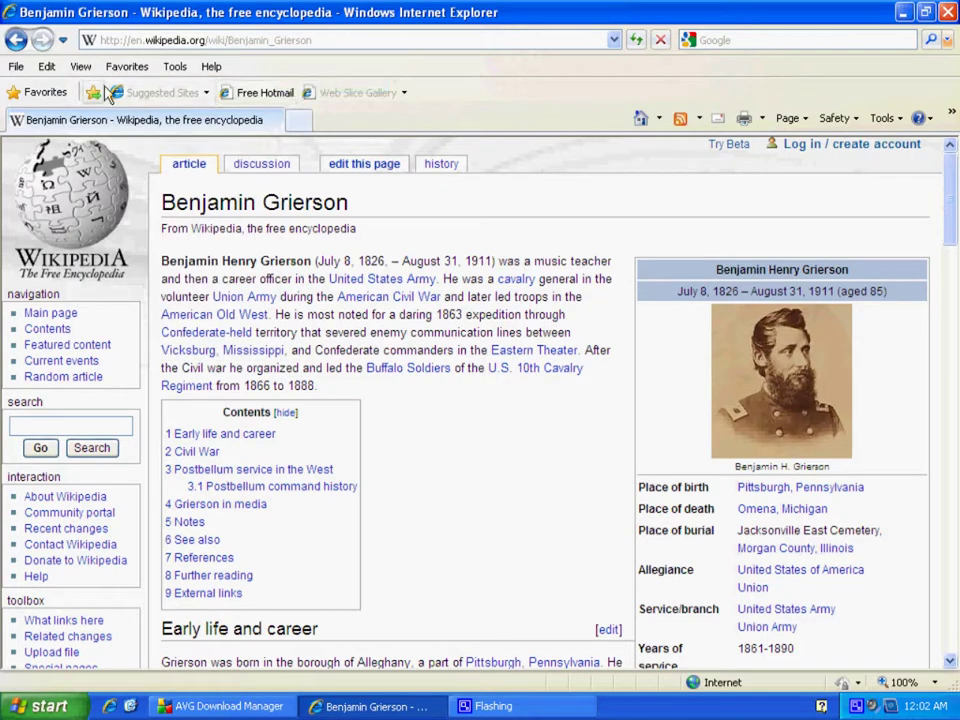
{"action": "left_click", "coordinate": [80, 67]}
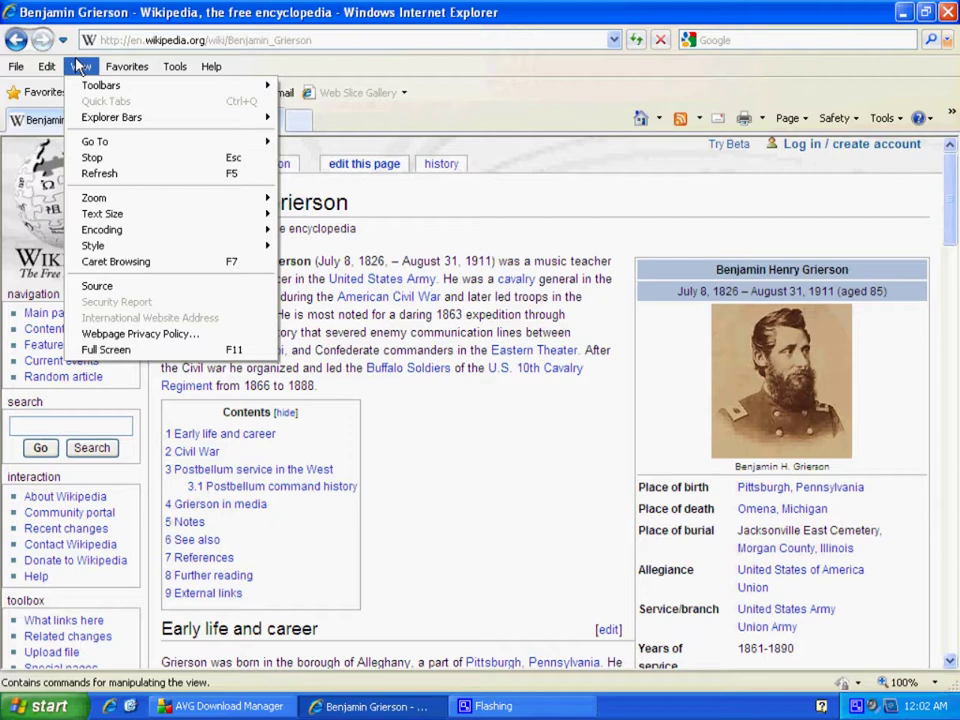
Step: Raise the article's text size to Larger, then to Largest, scrolling to check the page
{"action": "mouse_move", "coordinate": [165, 217]}
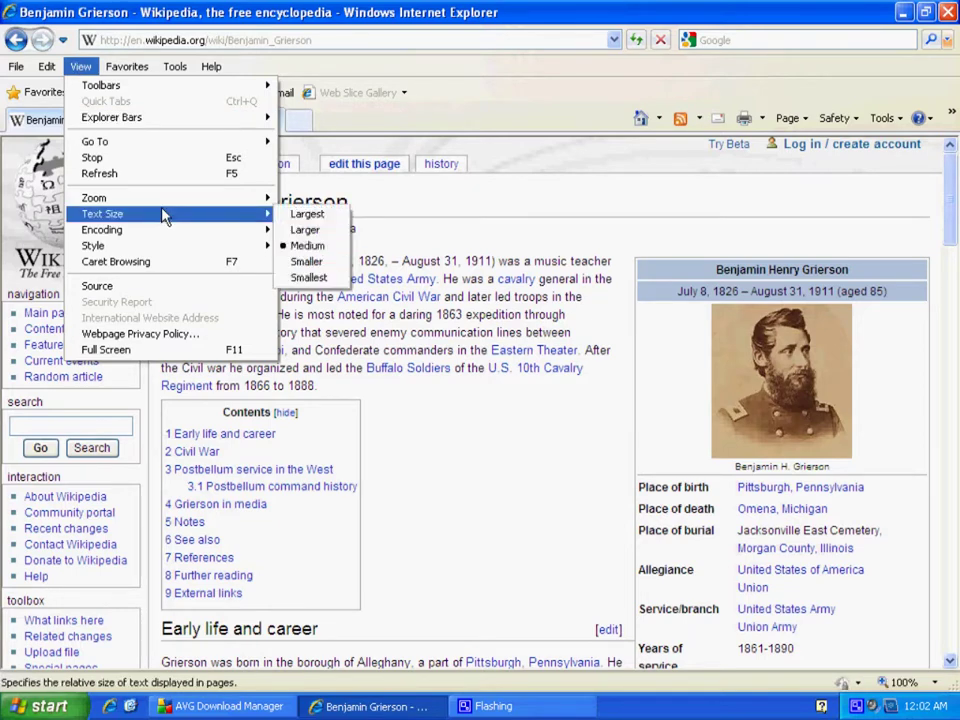
{"action": "left_click", "coordinate": [300, 233]}
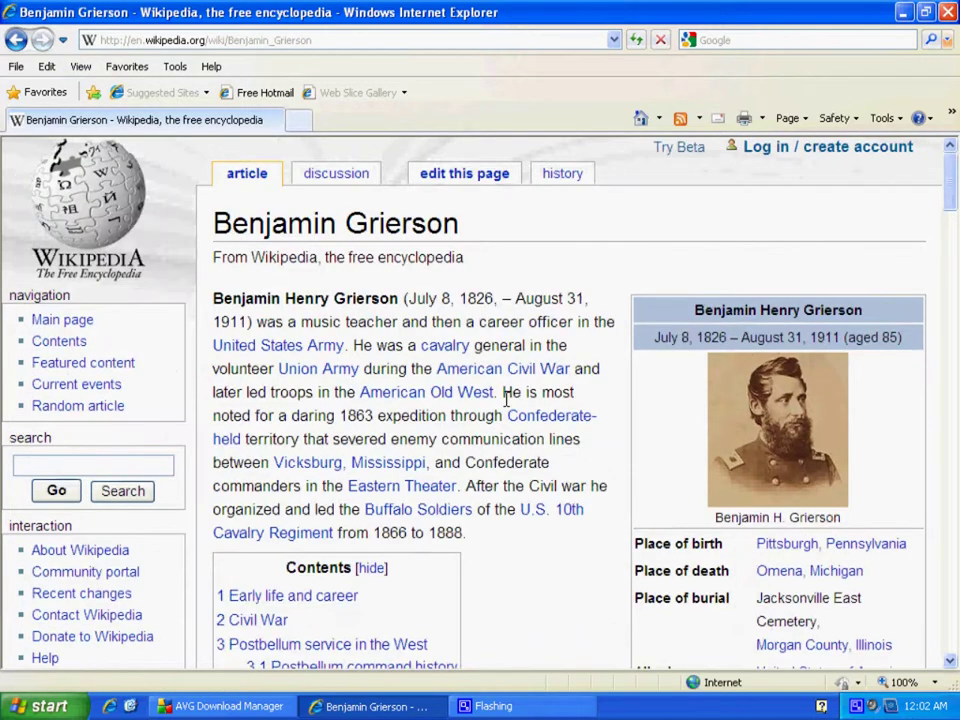
{"action": "left_click_drag", "start_coordinate": [950, 185], "coordinate": [952, 150]}
{"action": "left_click", "coordinate": [80, 66]}
{"action": "mouse_move", "coordinate": [236, 216]}
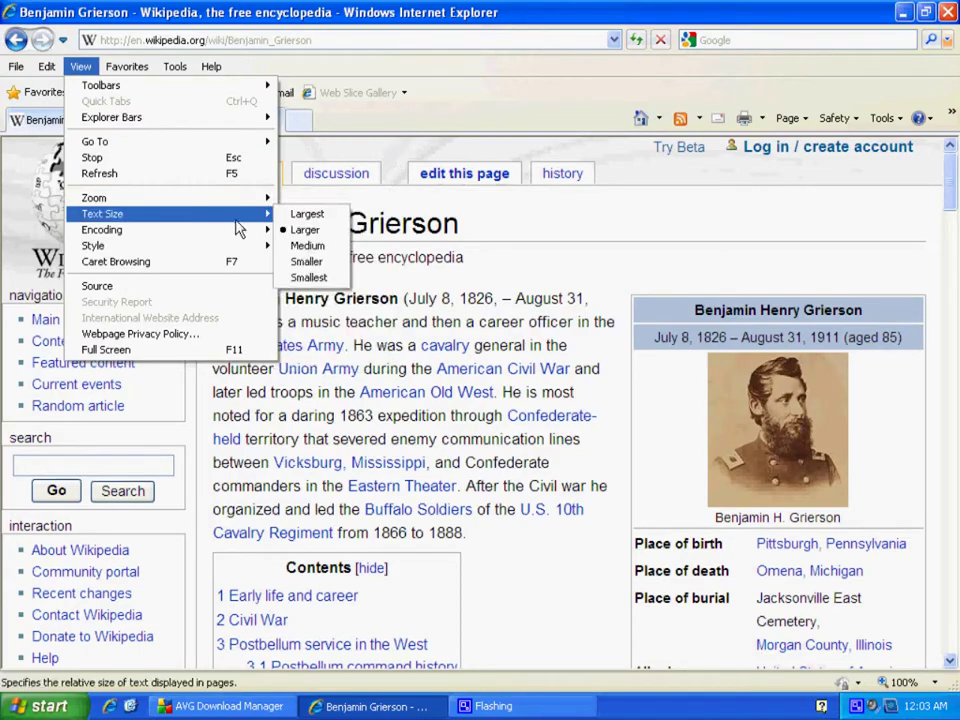
{"action": "left_click", "coordinate": [292, 213]}
{"action": "left_click_drag", "start_coordinate": [952, 208], "coordinate": [955, 378]}
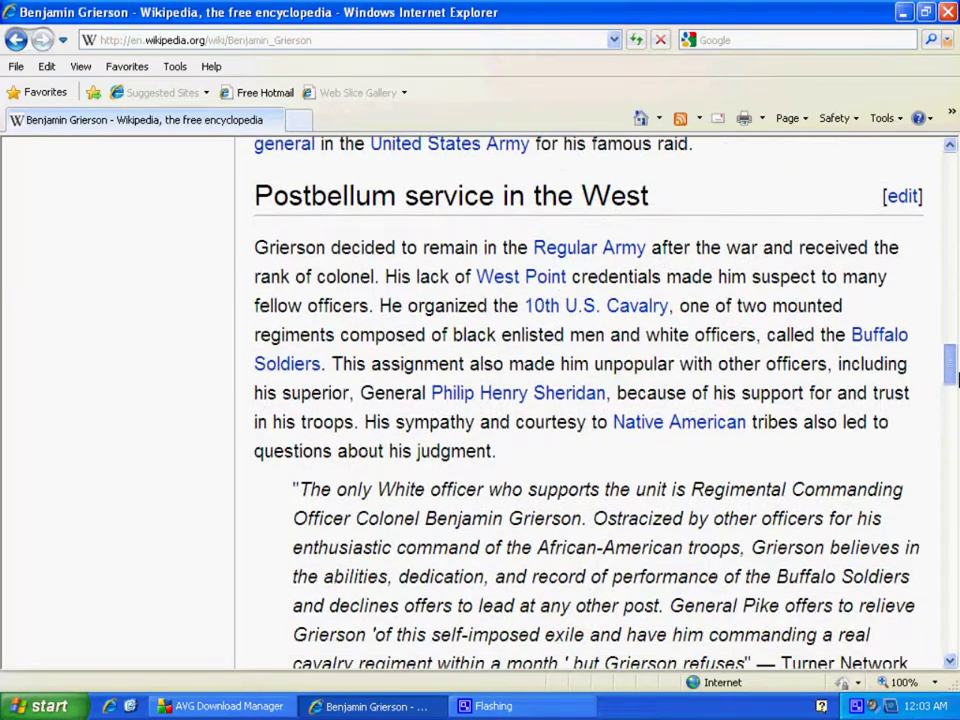
{"action": "left_click_drag", "start_coordinate": [955, 378], "coordinate": [955, 175]}
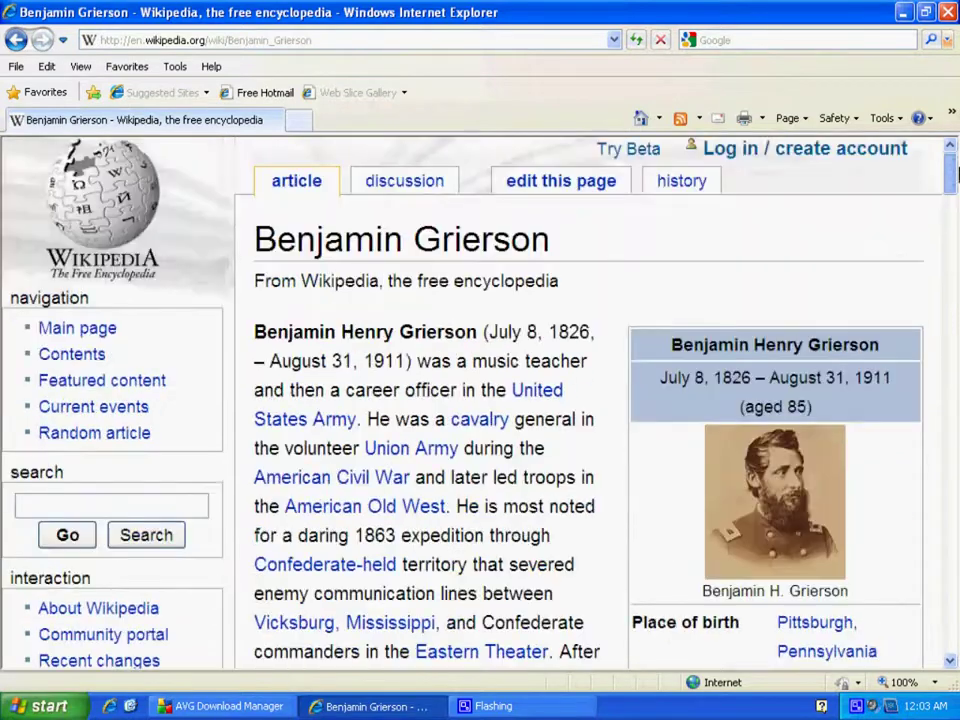
Step: Zoom the page to 125%, then to 150%
{"action": "left_click", "coordinate": [82, 67]}
{"action": "mouse_move", "coordinate": [148, 203]}
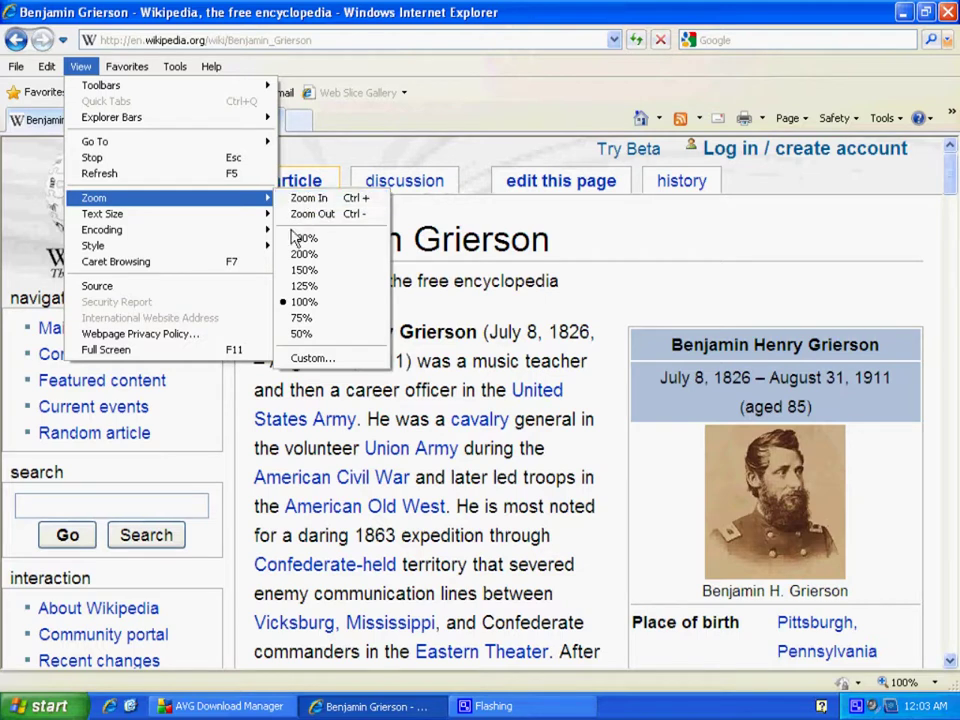
{"action": "left_click", "coordinate": [302, 287]}
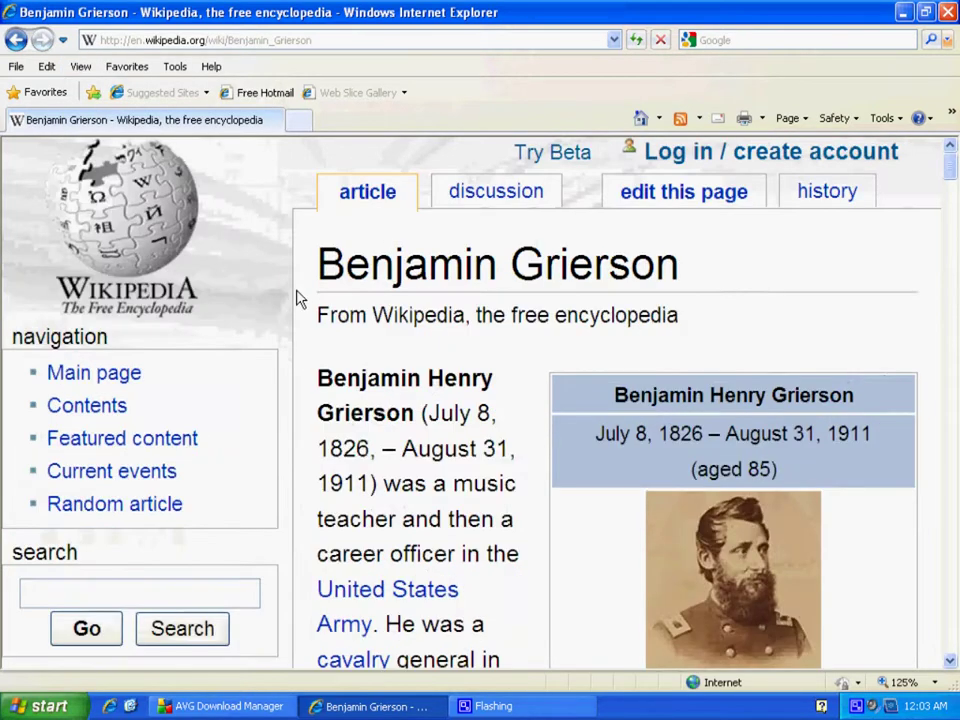
{"action": "left_click", "coordinate": [80, 66]}
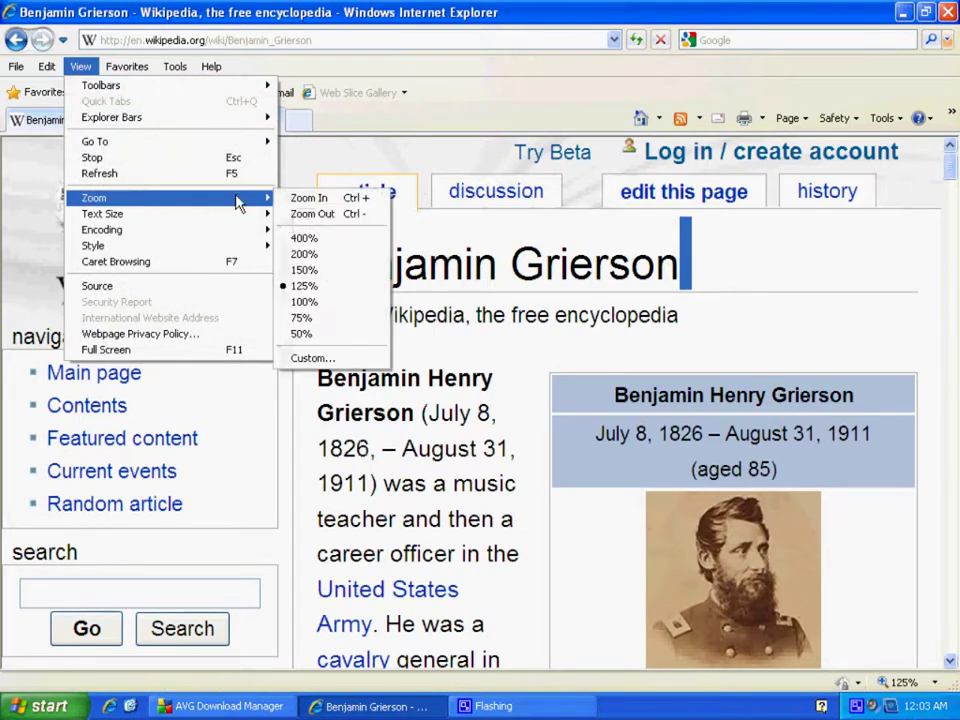
{"action": "left_click", "coordinate": [310, 272]}
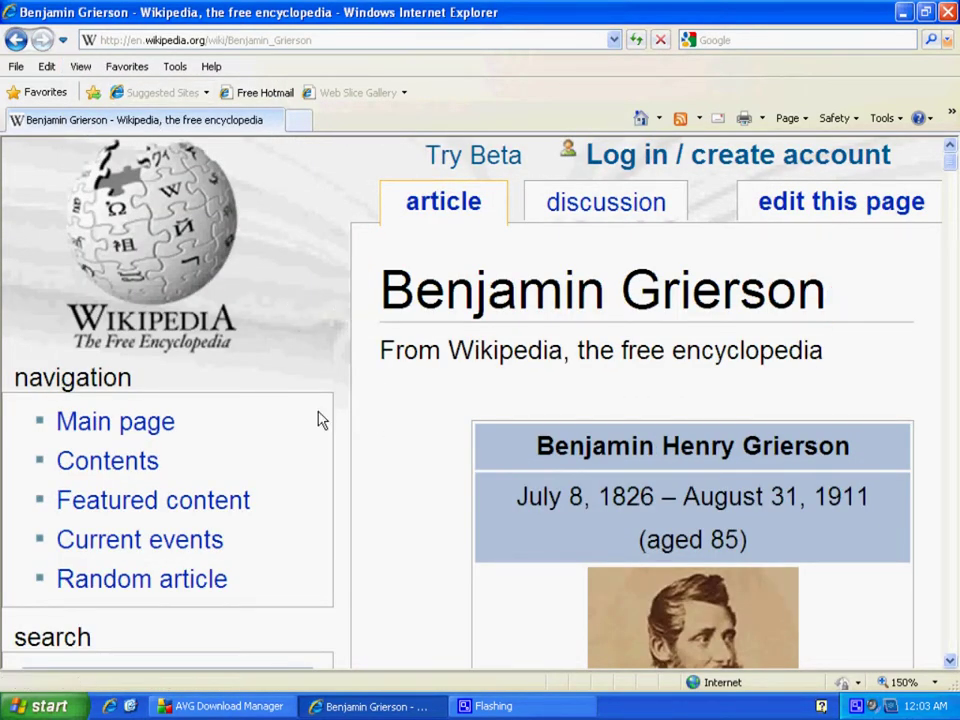
{"action": "left_click_drag", "start_coordinate": [321, 420], "coordinate": [317, 390]}
{"action": "left_click", "coordinate": [347, 390]}
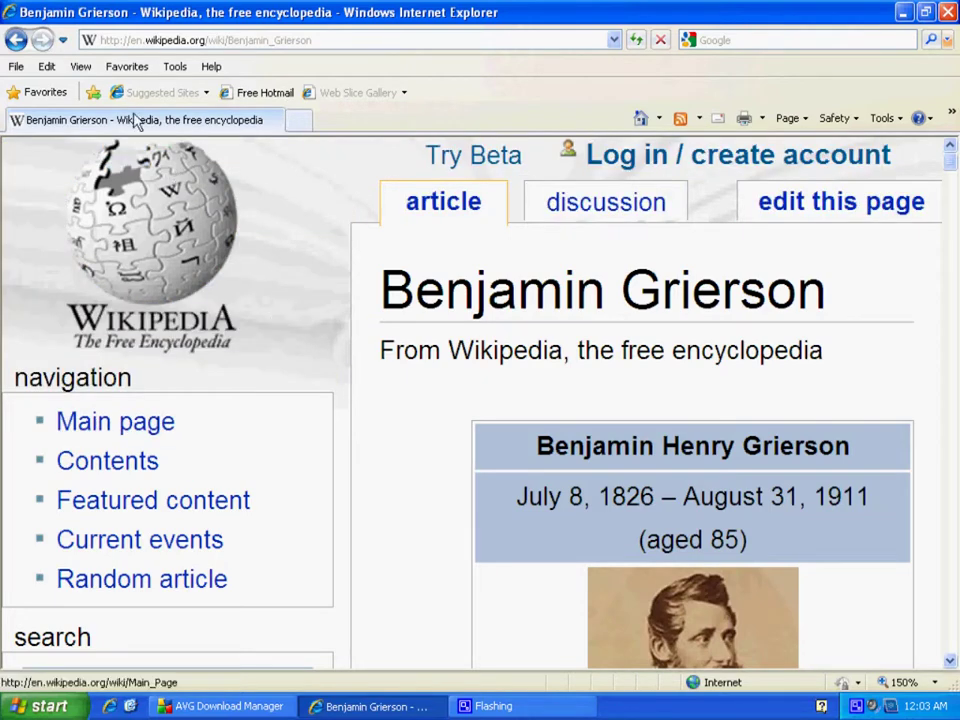
Step: Reset the page zoom to 100% and set the text size back to Medium
{"action": "left_click", "coordinate": [81, 67]}
{"action": "mouse_move", "coordinate": [150, 197]}
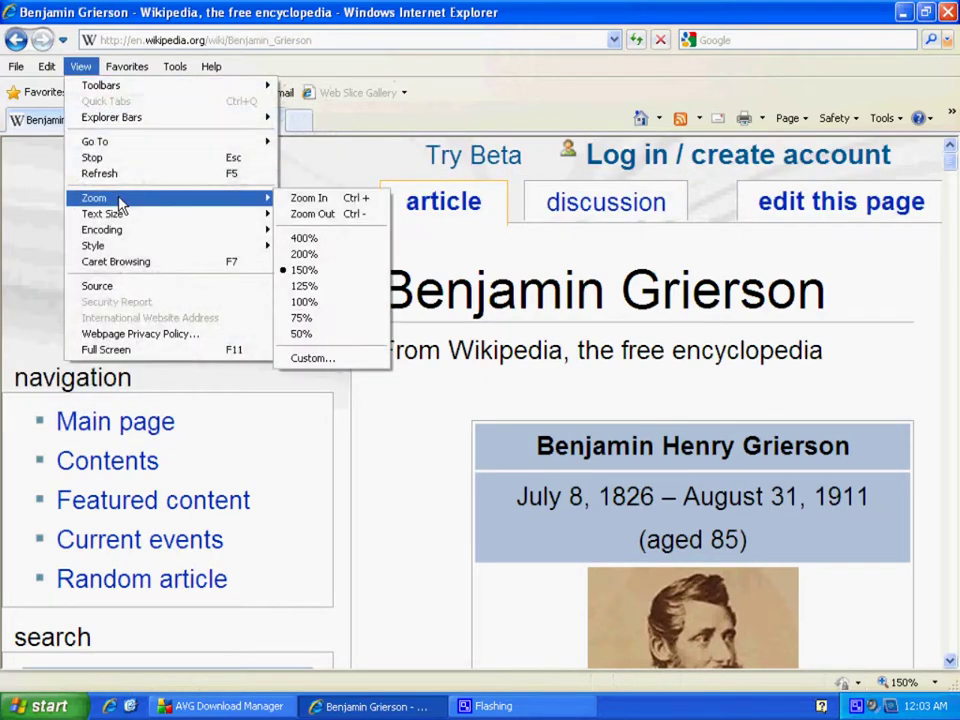
{"action": "left_click", "coordinate": [304, 302]}
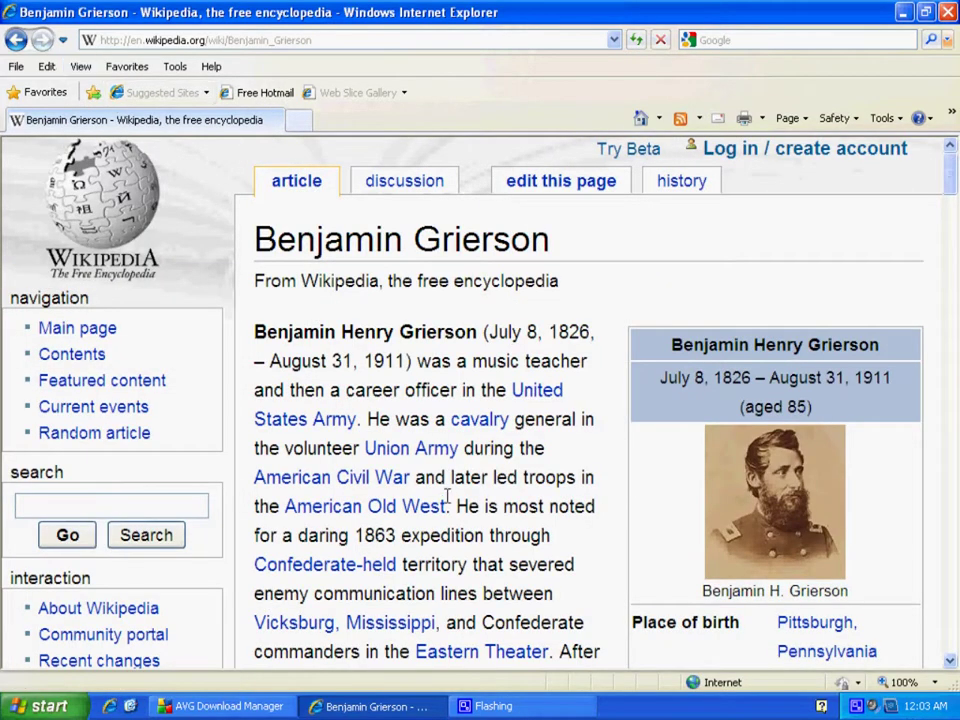
{"action": "left_click", "coordinate": [80, 66]}
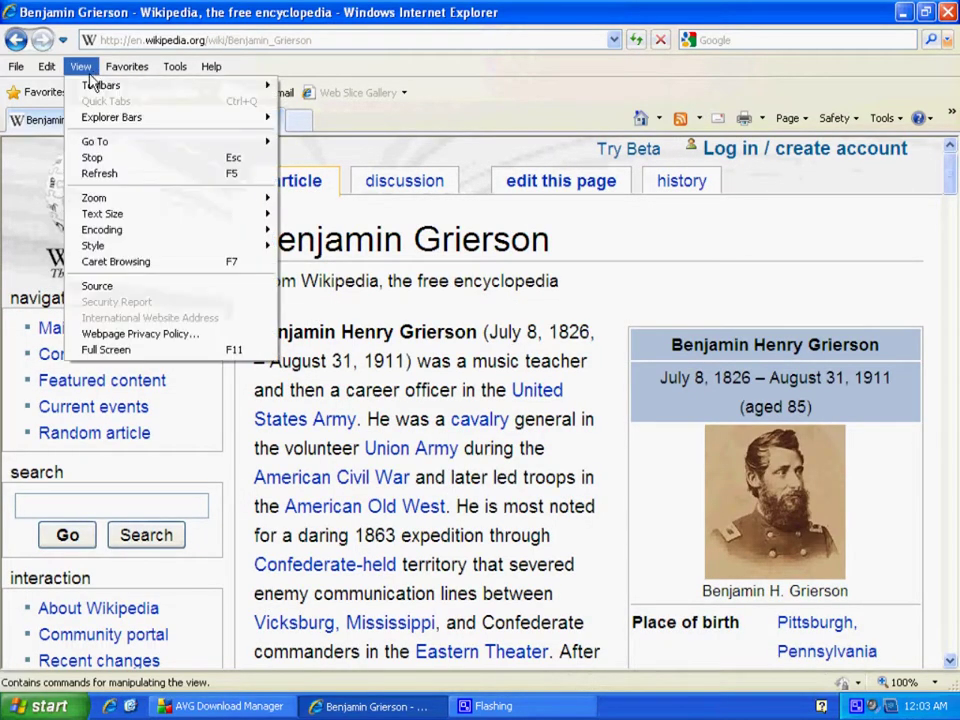
{"action": "mouse_move", "coordinate": [169, 205]}
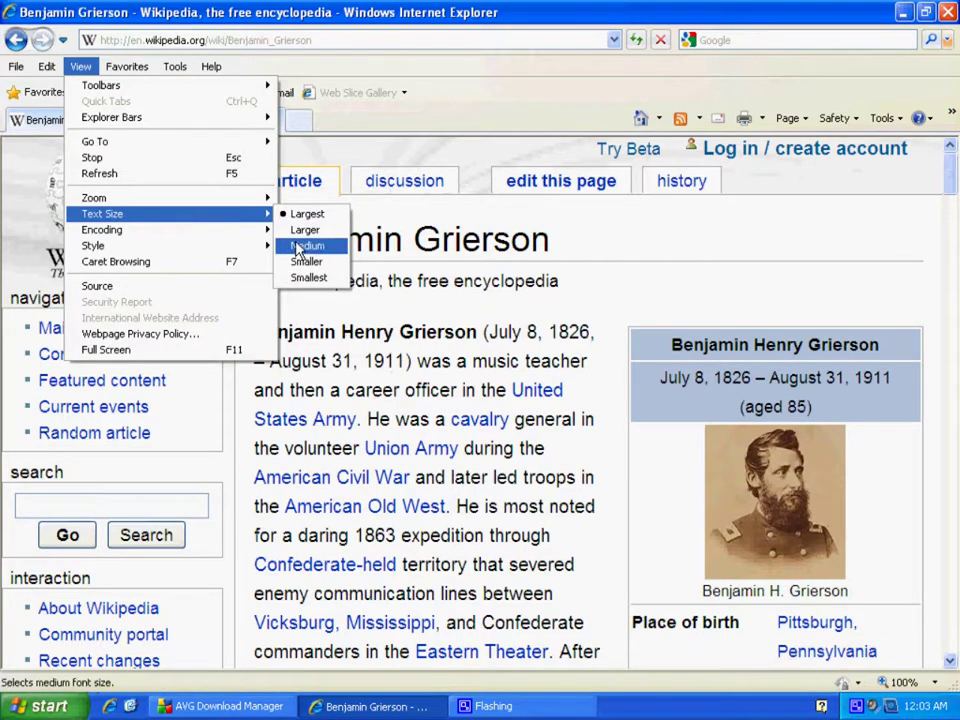
{"action": "left_click", "coordinate": [305, 246]}
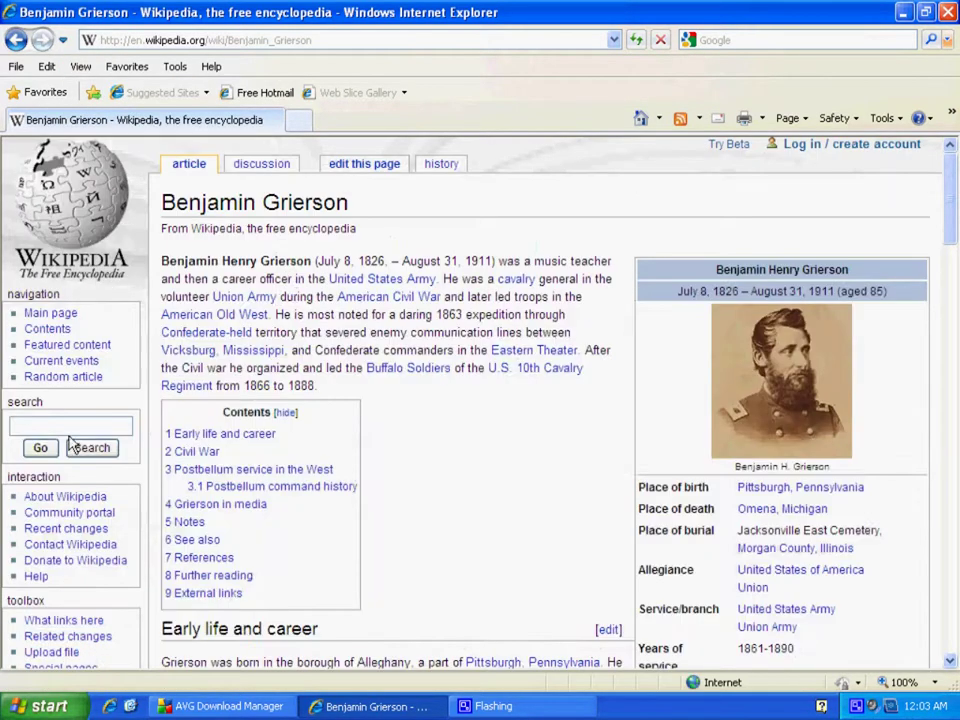
Step: Open Control Panel from the Start menu
{"action": "left_click", "coordinate": [42, 710]}
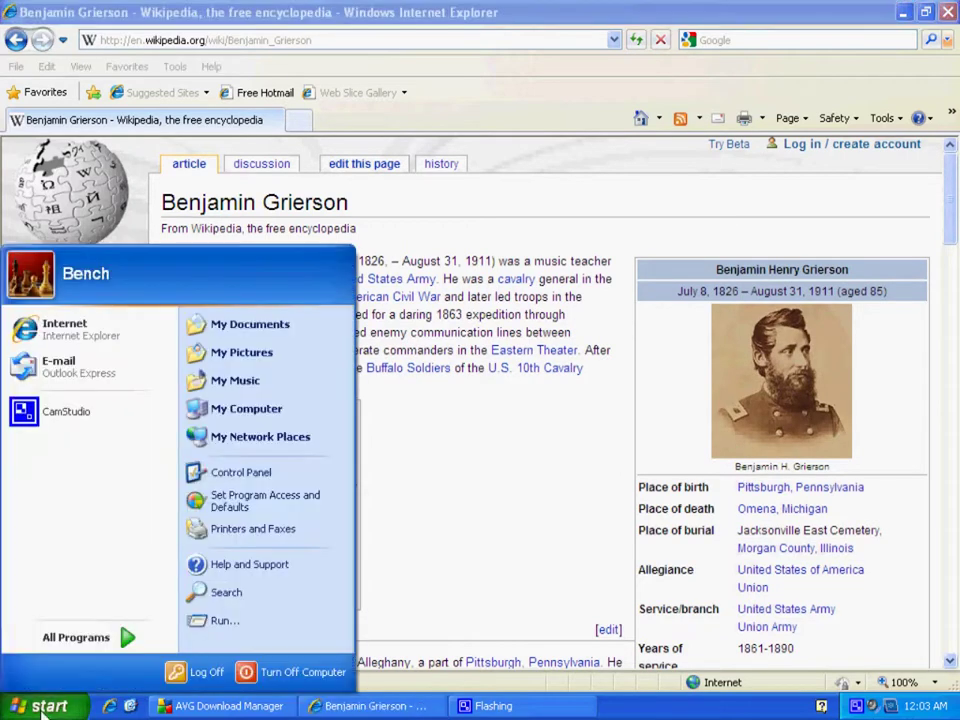
{"action": "left_click", "coordinate": [253, 473]}
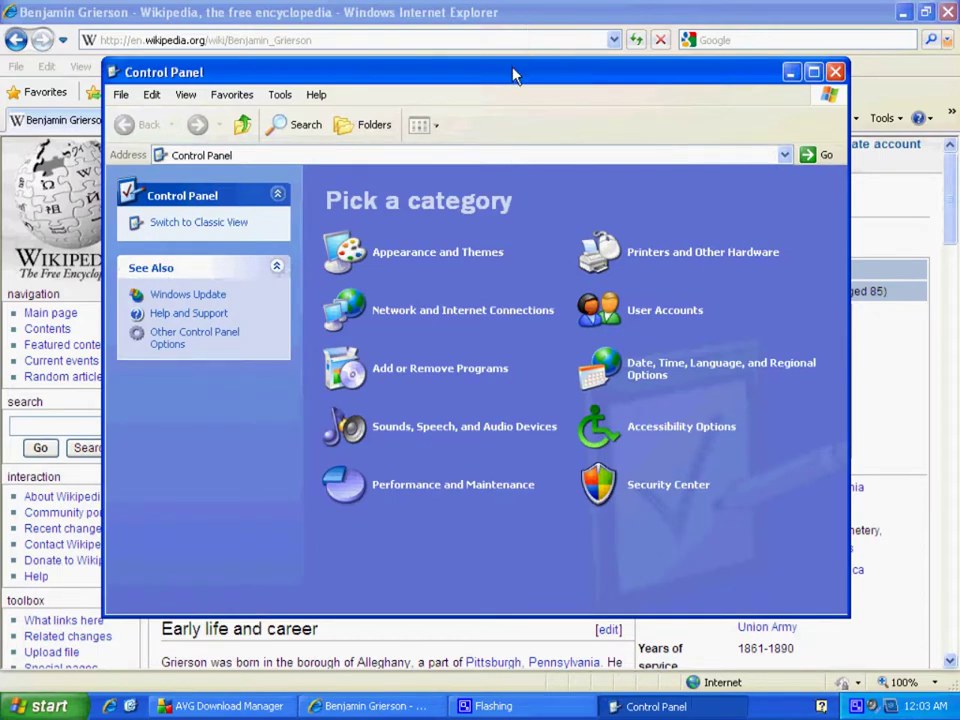
Step: Maximize Control Panel, look through the Display and Keyboard accessibility tabs, and close them unchanged
{"action": "double_click", "coordinate": [513, 75]}
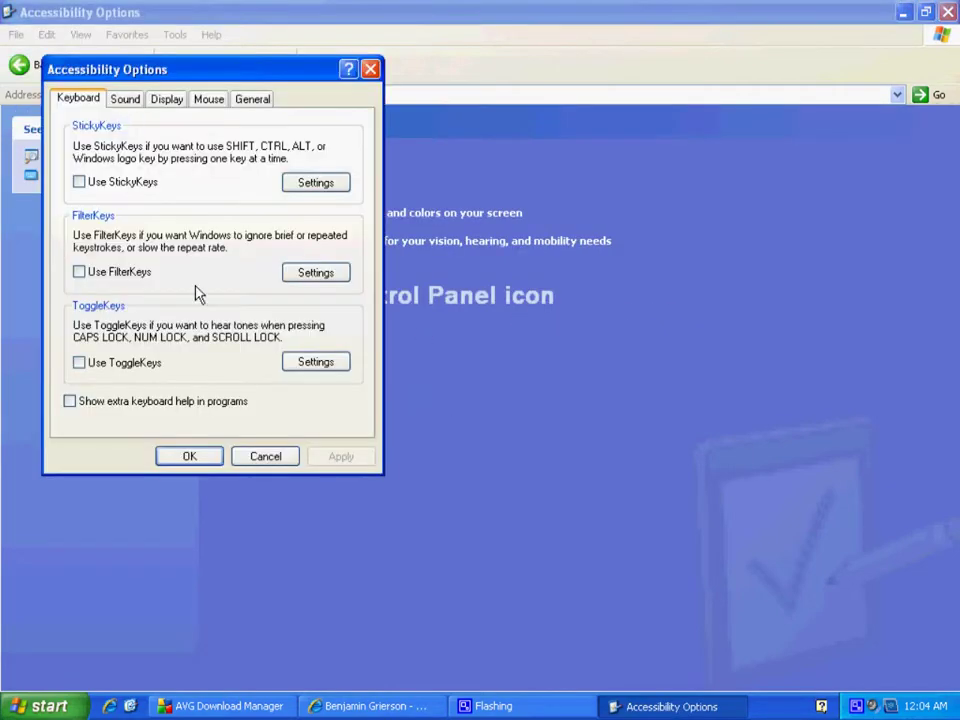
{"action": "left_click", "coordinate": [166, 99]}
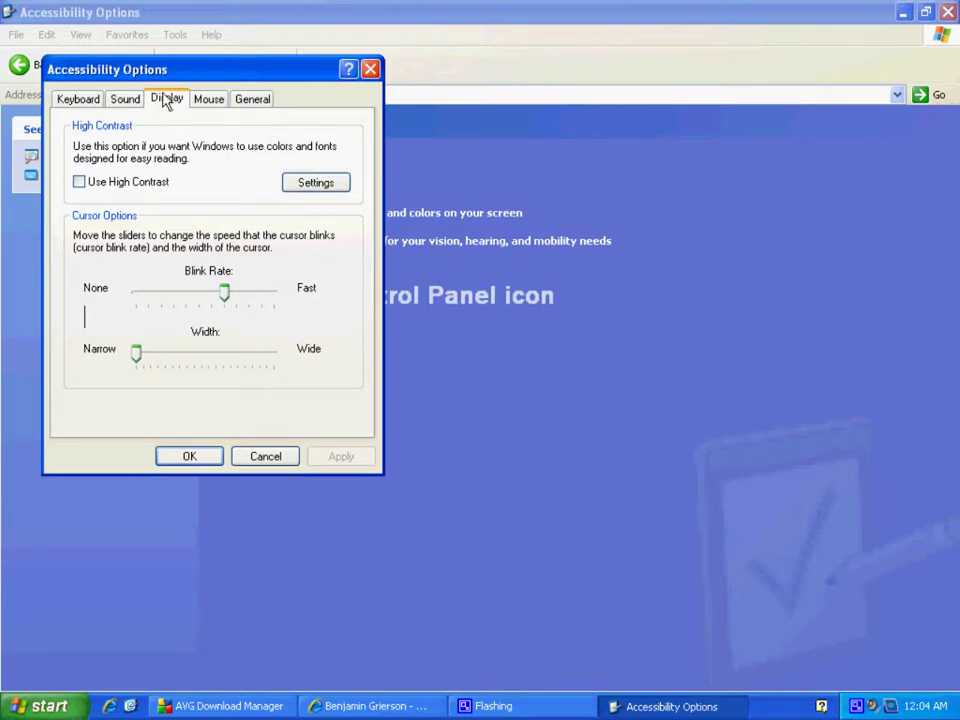
{"action": "left_click_drag", "start_coordinate": [179, 74], "coordinate": [711, 189]}
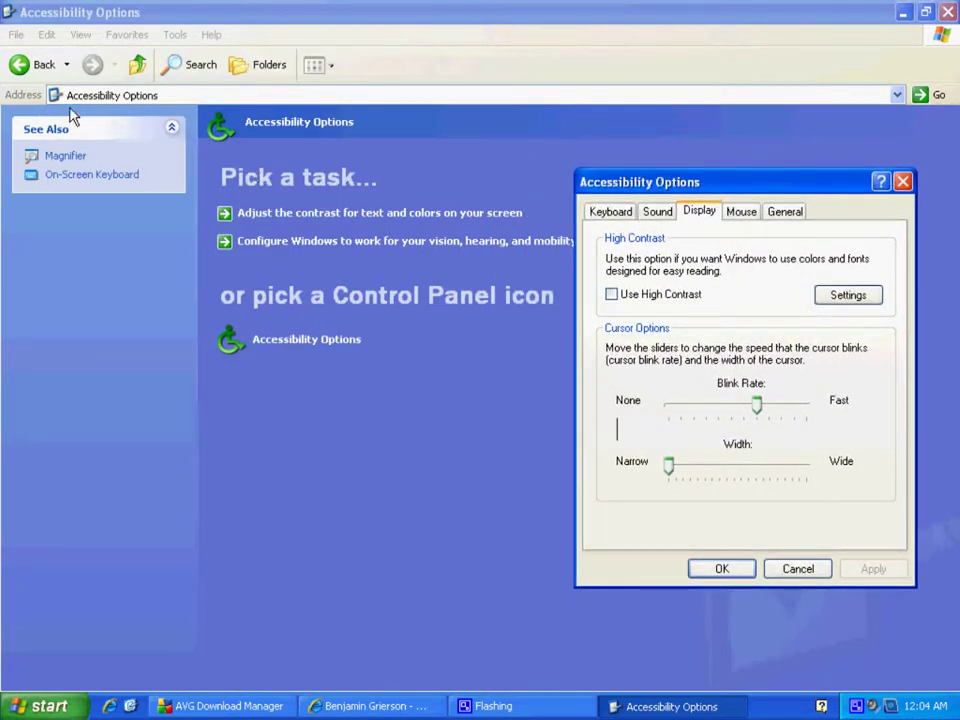
{"action": "left_click", "coordinate": [600, 214]}
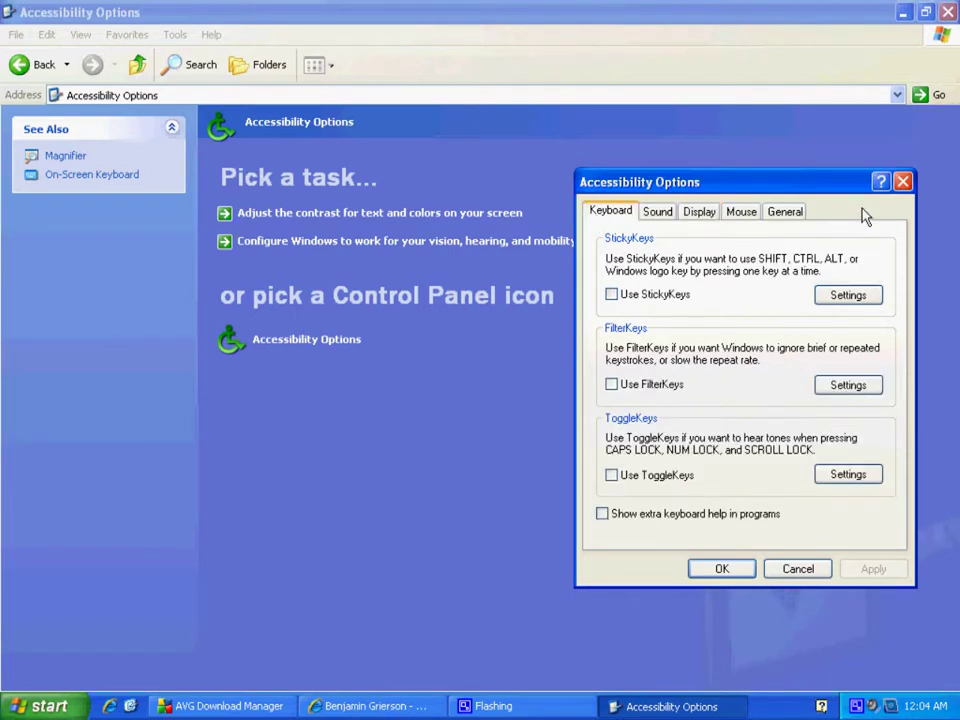
{"action": "left_click", "coordinate": [901, 182]}
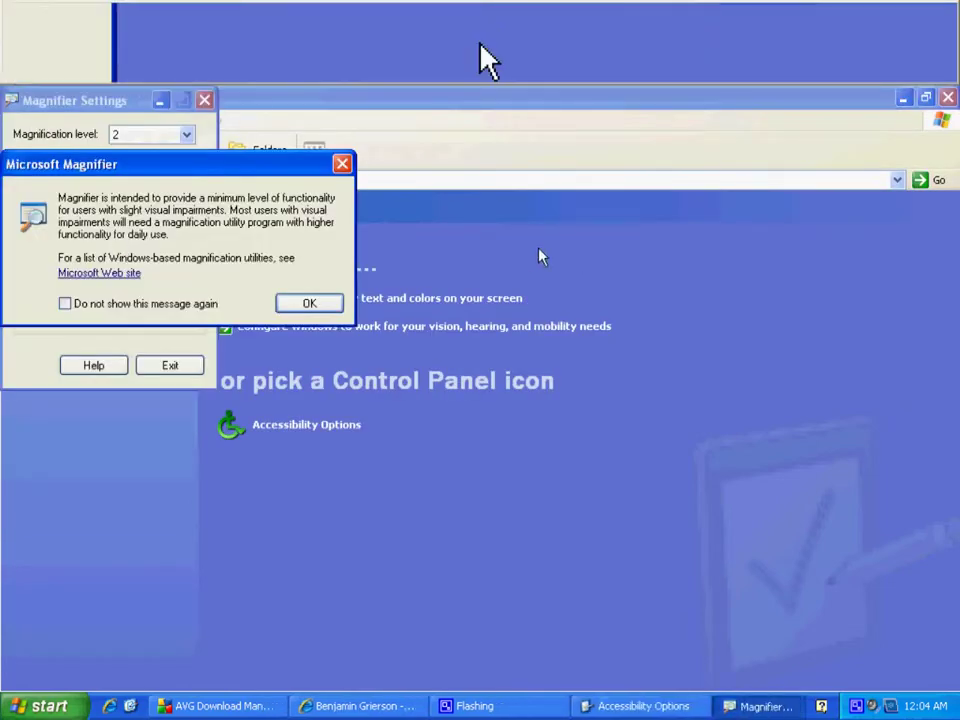
Step: Close Control Panel, dismiss the Magnifier notice, view the page magnified, then exit Magnifier
{"action": "left_click", "coordinate": [947, 97]}
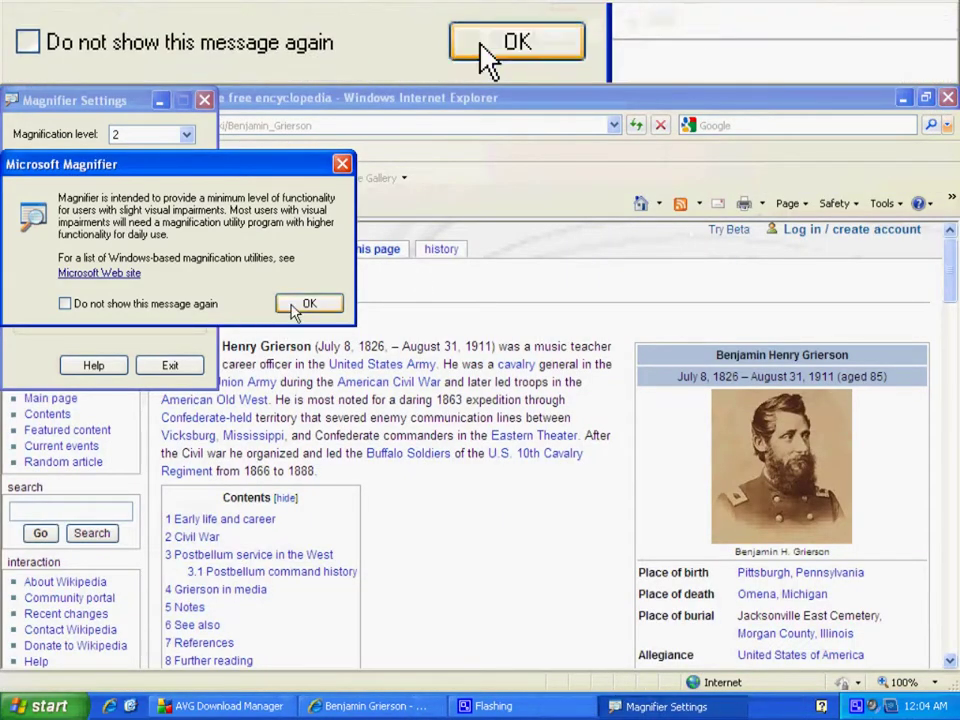
{"action": "left_click", "coordinate": [309, 303]}
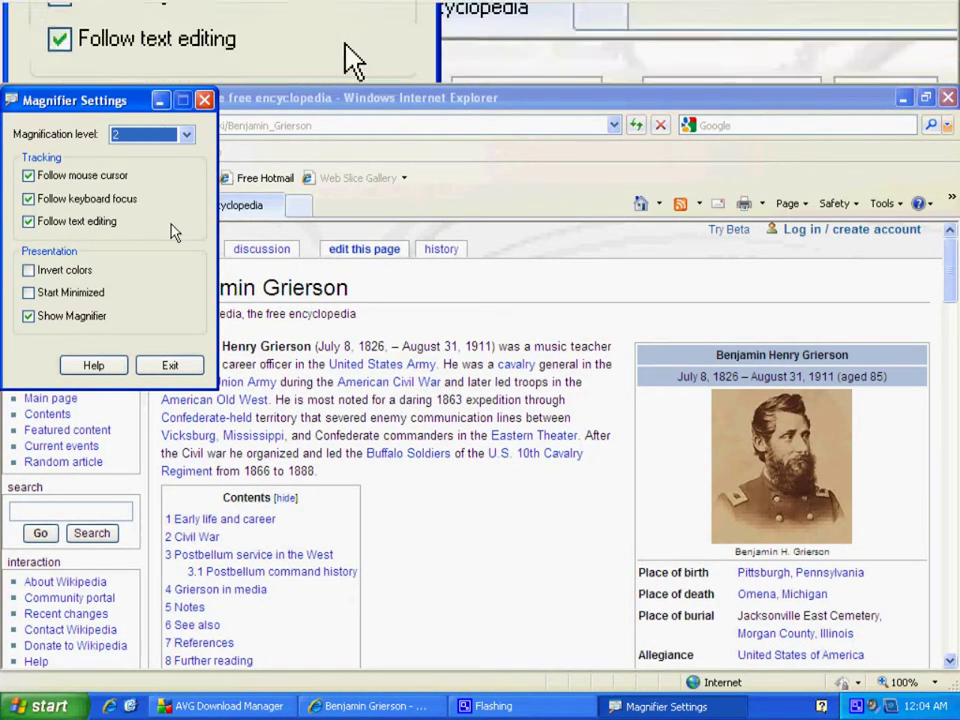
{"action": "left_click", "coordinate": [160, 102]}
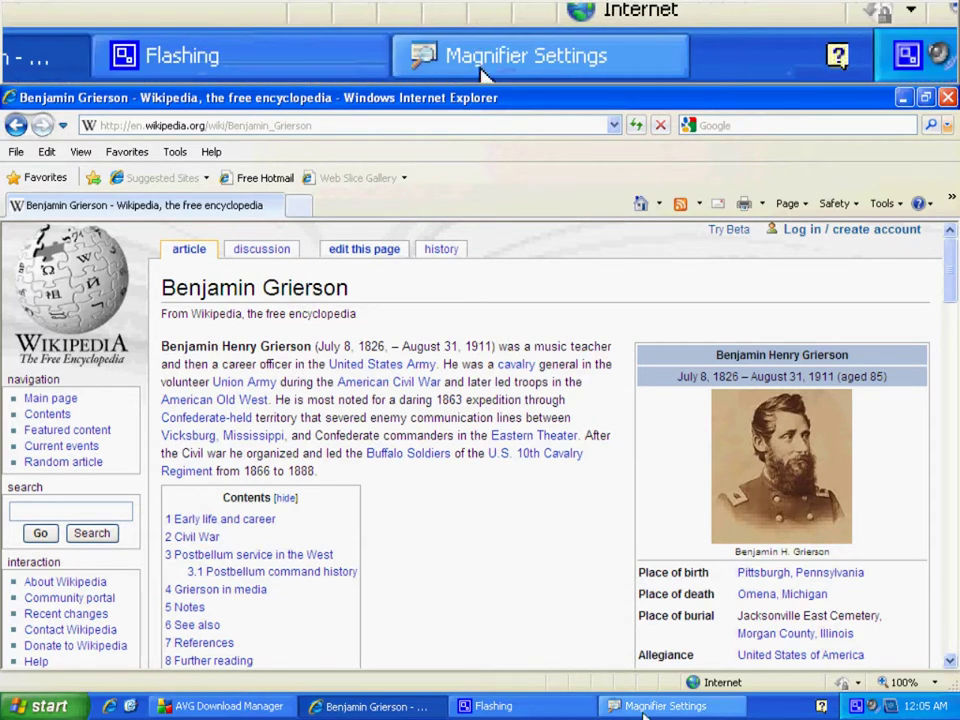
{"action": "left_click", "coordinate": [643, 708]}
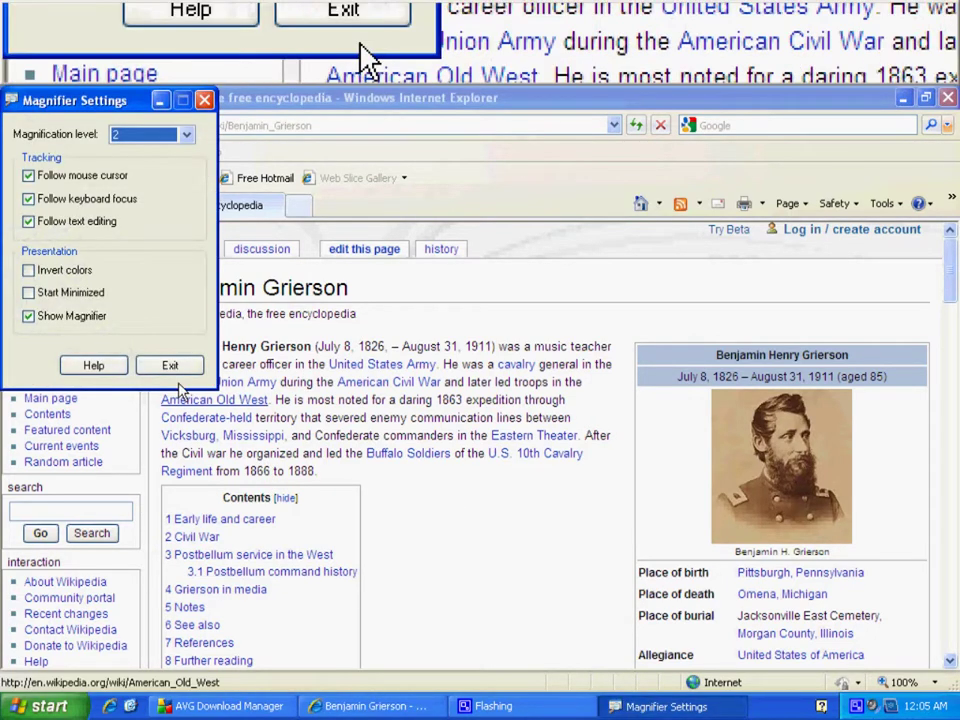
{"action": "left_click", "coordinate": [170, 367]}
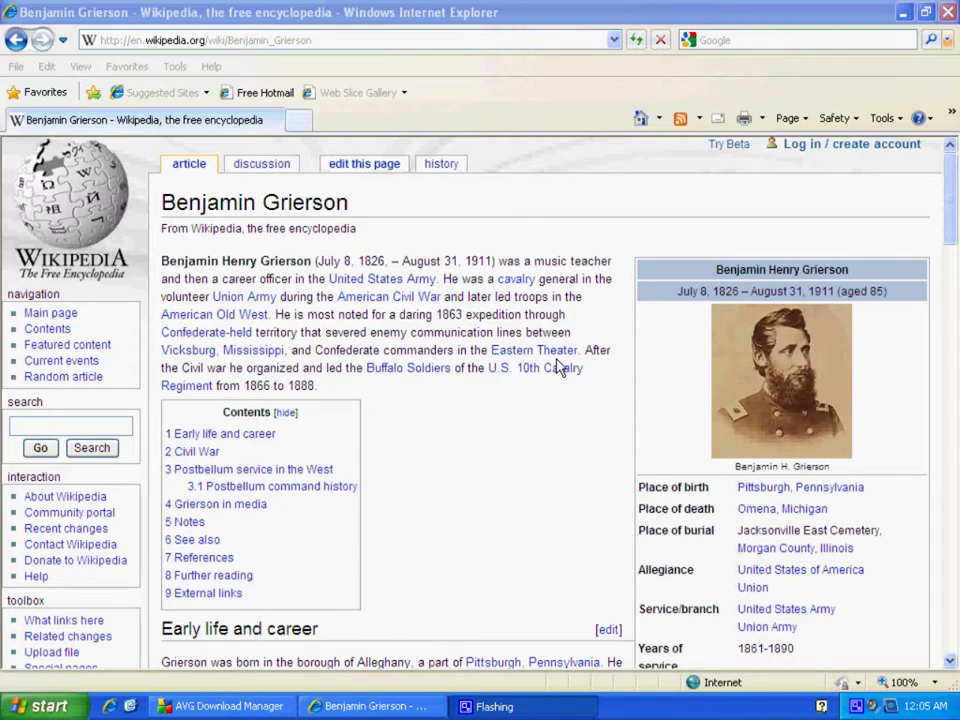
Step: Minimize the Internet Explorer window to show the desktop
{"action": "left_click", "coordinate": [904, 14]}
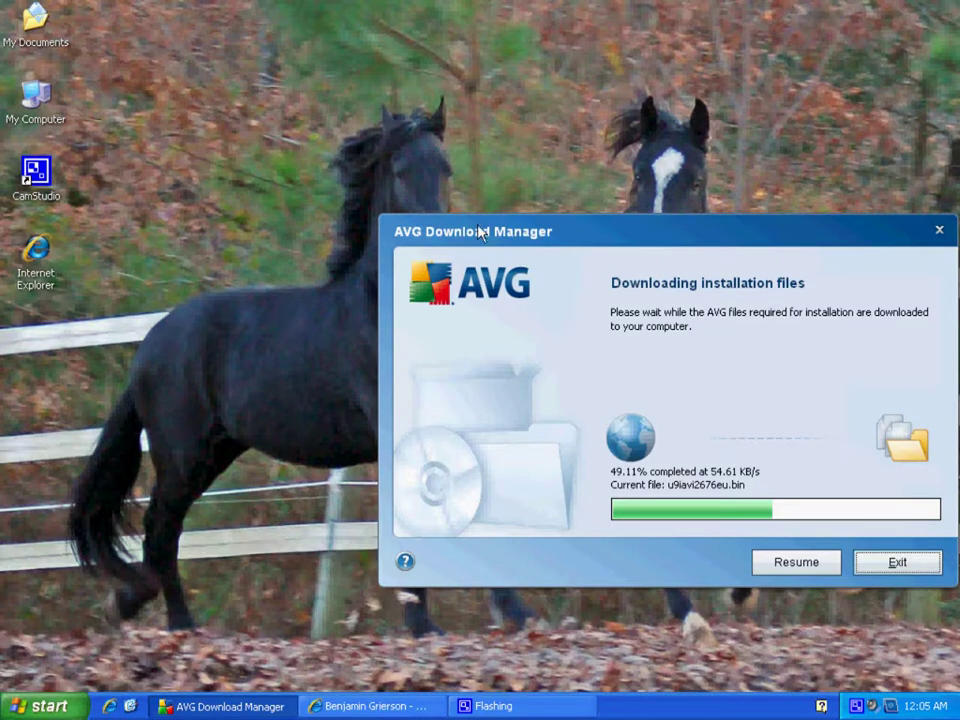
Step: Move the AVG window aside and review display and monitor settings, keeping 1024 by 768 resolution
{"action": "left_click_drag", "start_coordinate": [480, 232], "coordinate": [959, 232]}
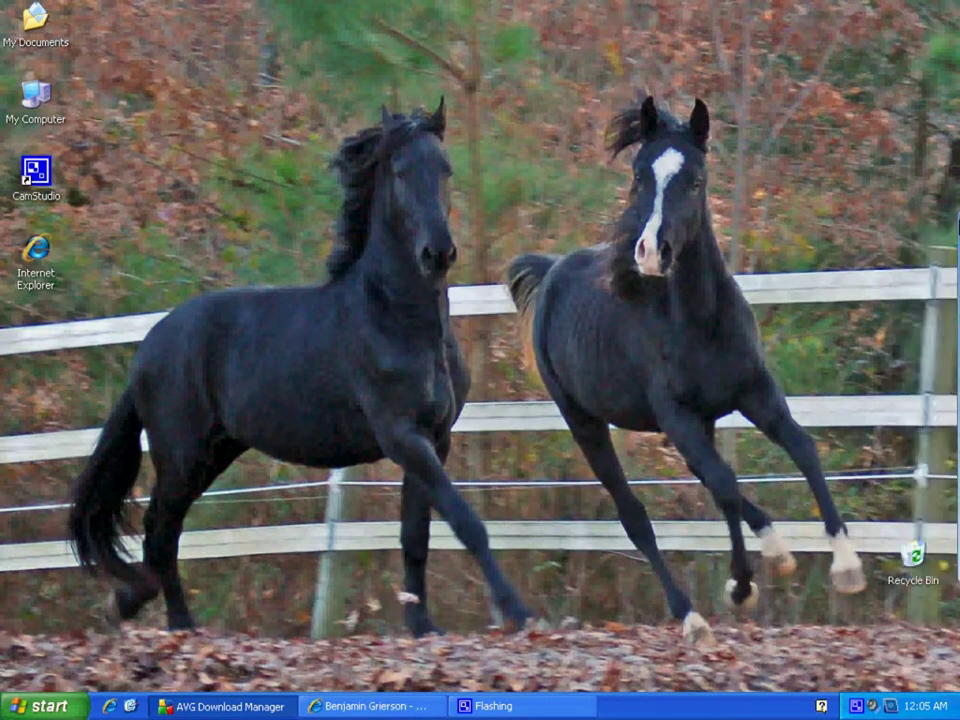
{"action": "right_click", "coordinate": [310, 193]}
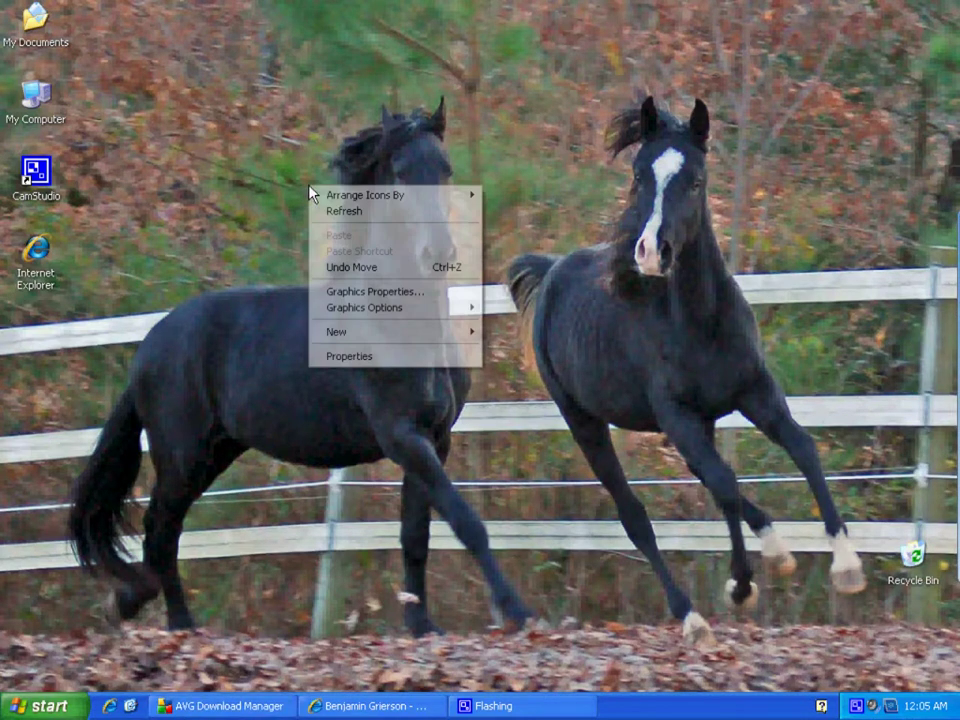
{"action": "left_click", "coordinate": [373, 360]}
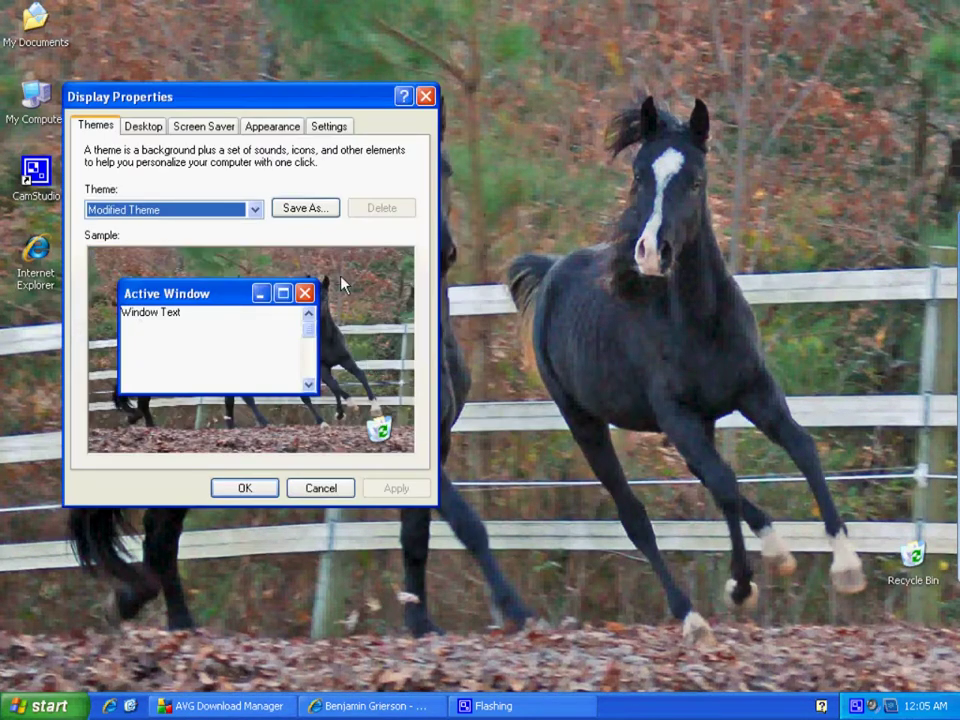
{"action": "left_click", "coordinate": [328, 127]}
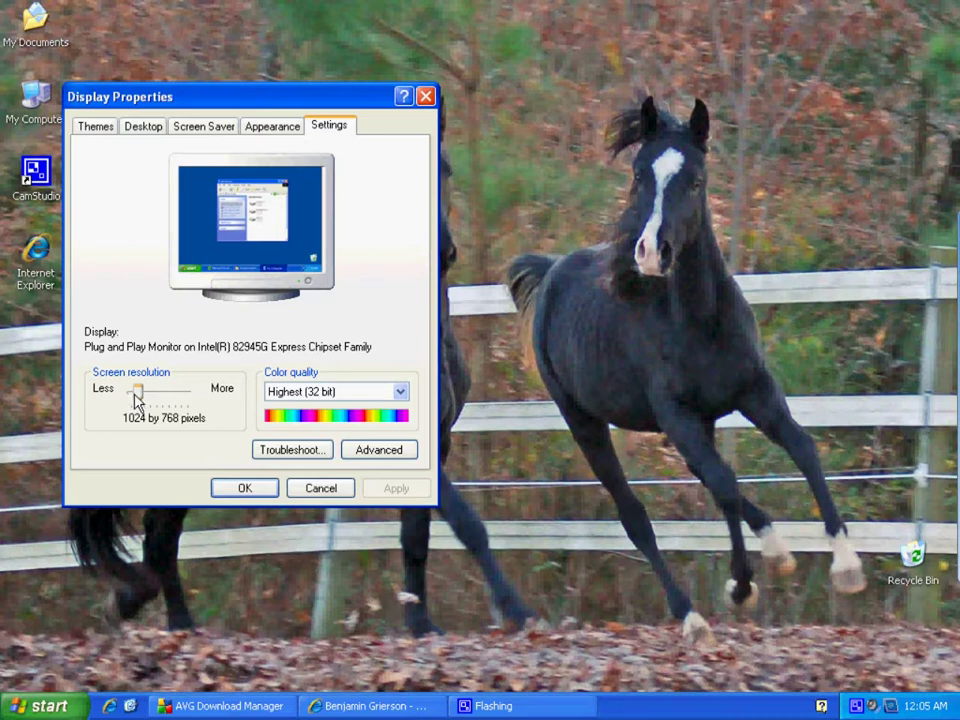
{"action": "mouse_move", "coordinate": [137, 398]}
{"action": "left_mouse_down"}
{"action": "mouse_move", "coordinate": [189, 403]}
{"action": "mouse_move", "coordinate": [129, 399]}
{"action": "mouse_move", "coordinate": [137, 397]}
{"action": "left_mouse_up"}
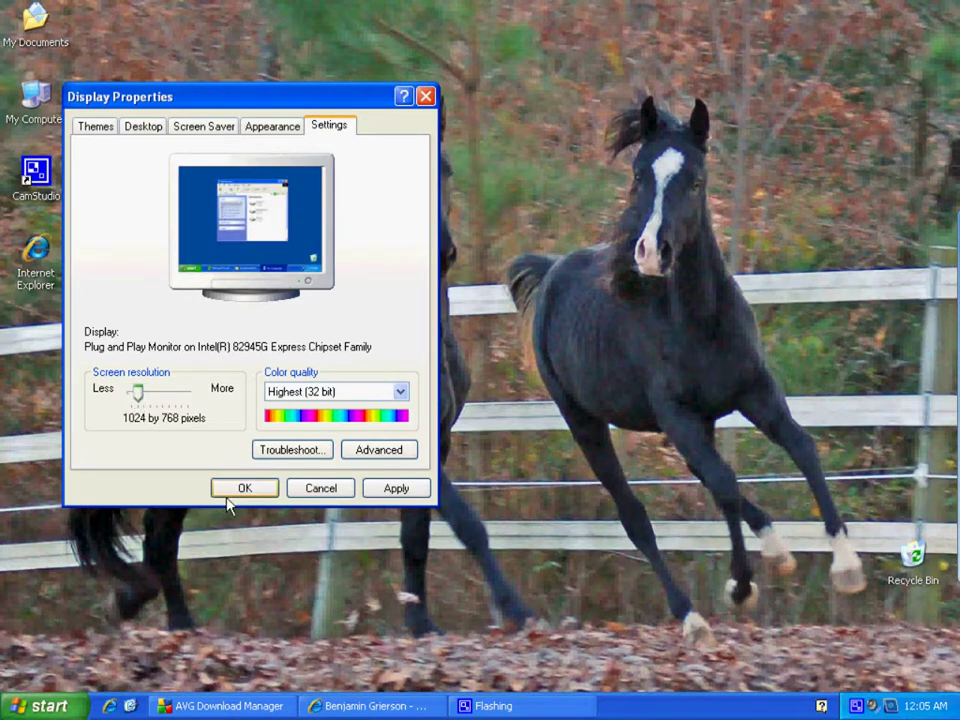
{"action": "left_click", "coordinate": [372, 450]}
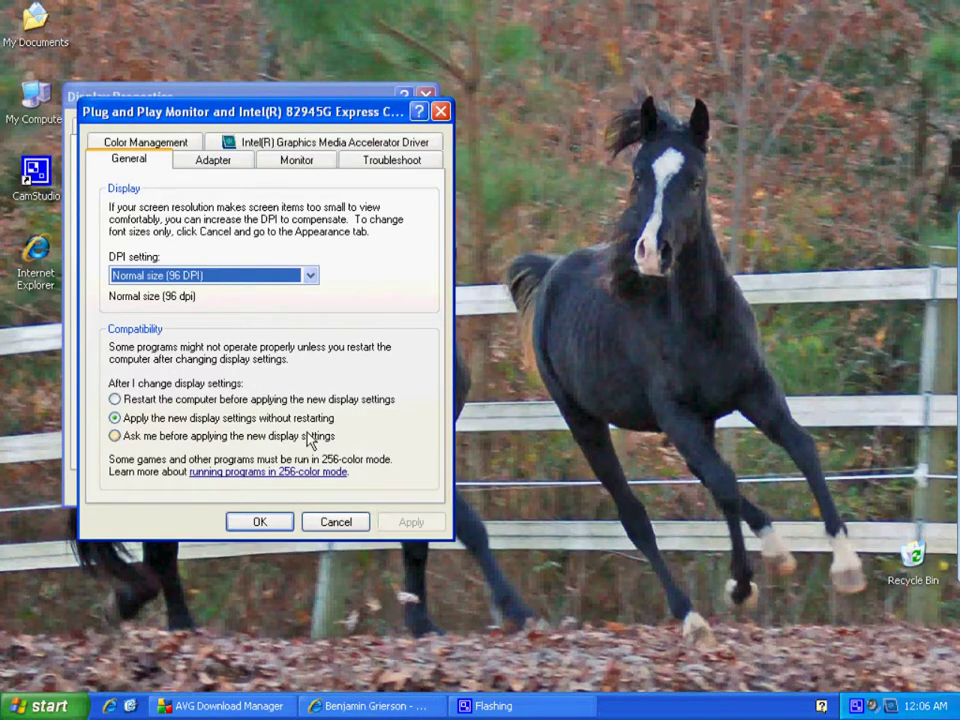
{"action": "left_click", "coordinate": [337, 522]}
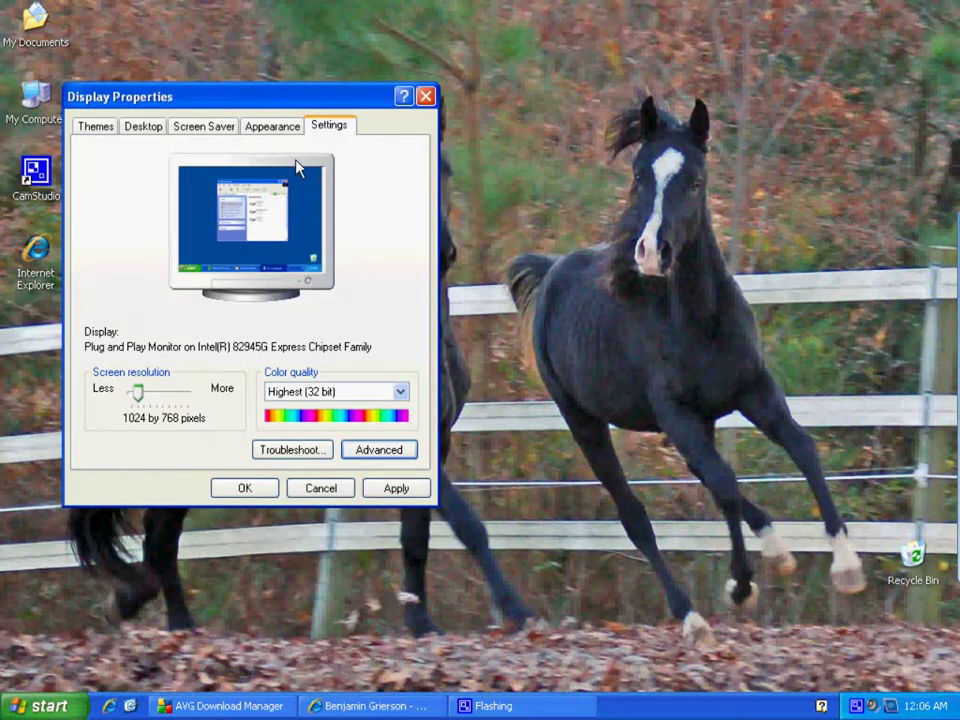
Step: On the Appearance tab, keep Normal font size, leave advanced appearance unchanged, and open Effects
{"action": "left_click", "coordinate": [276, 128]}
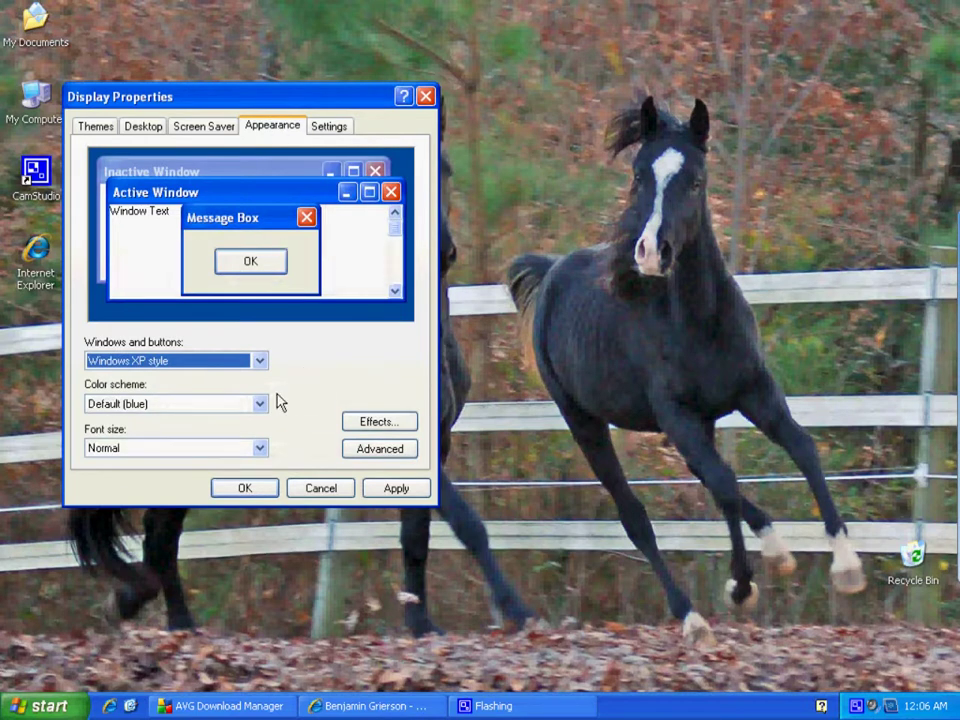
{"action": "left_click", "coordinate": [259, 450]}
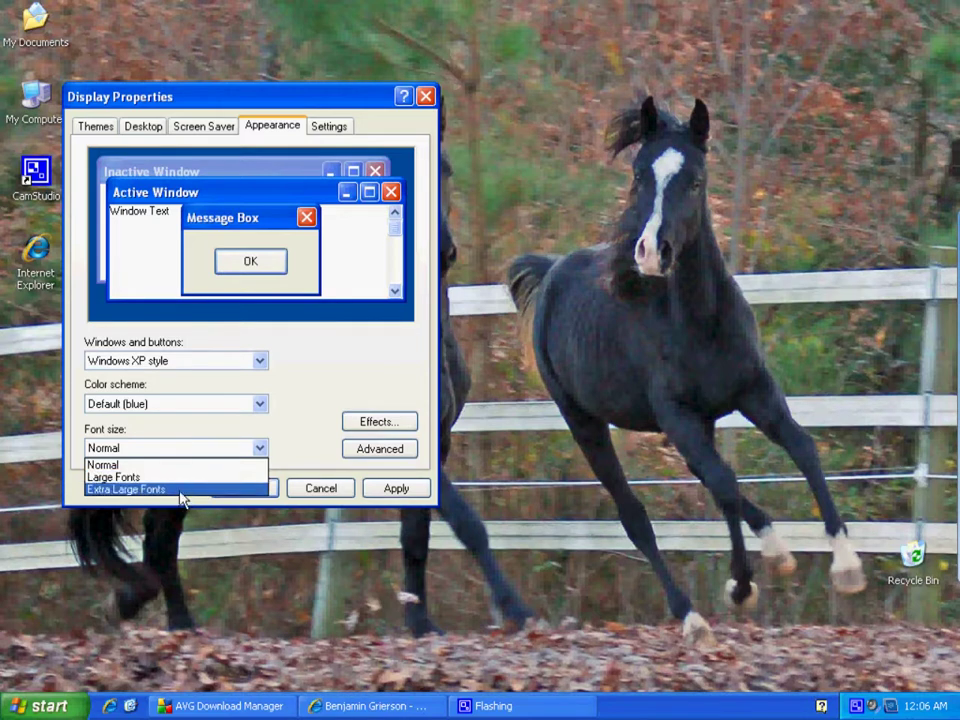
{"action": "left_click", "coordinate": [283, 420]}
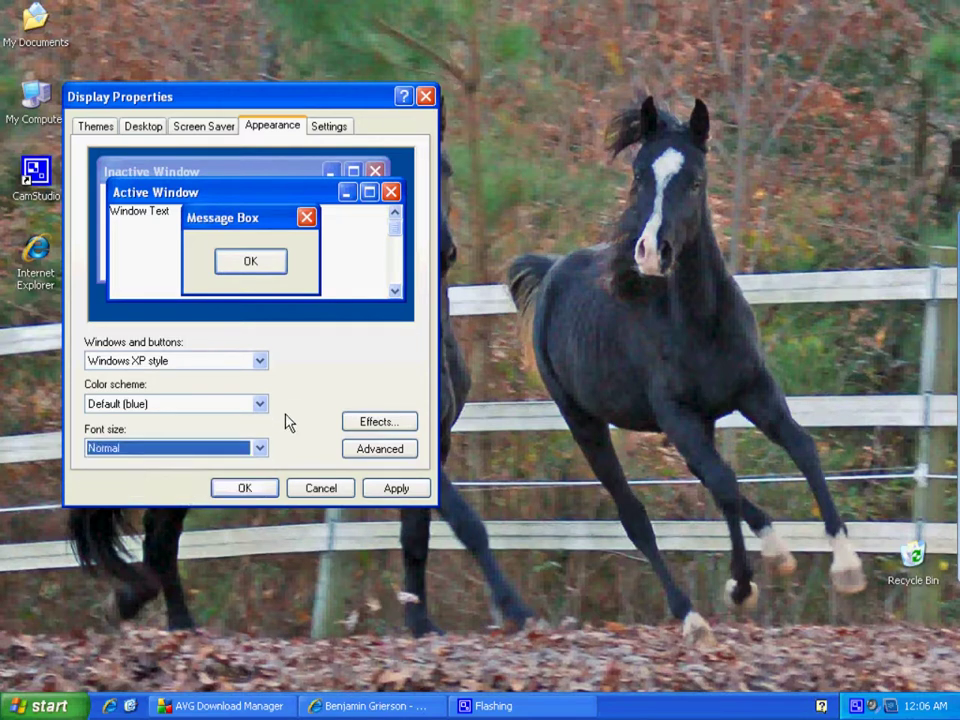
{"action": "left_click", "coordinate": [354, 447]}
{"action": "left_click", "coordinate": [597, 524]}
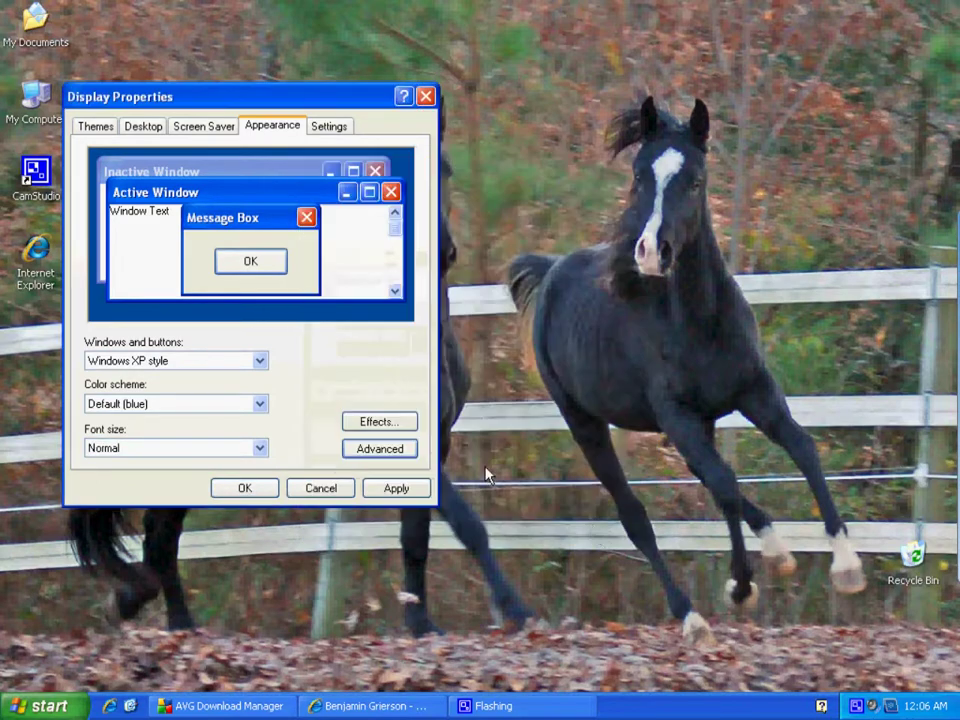
{"action": "left_click", "coordinate": [388, 423]}
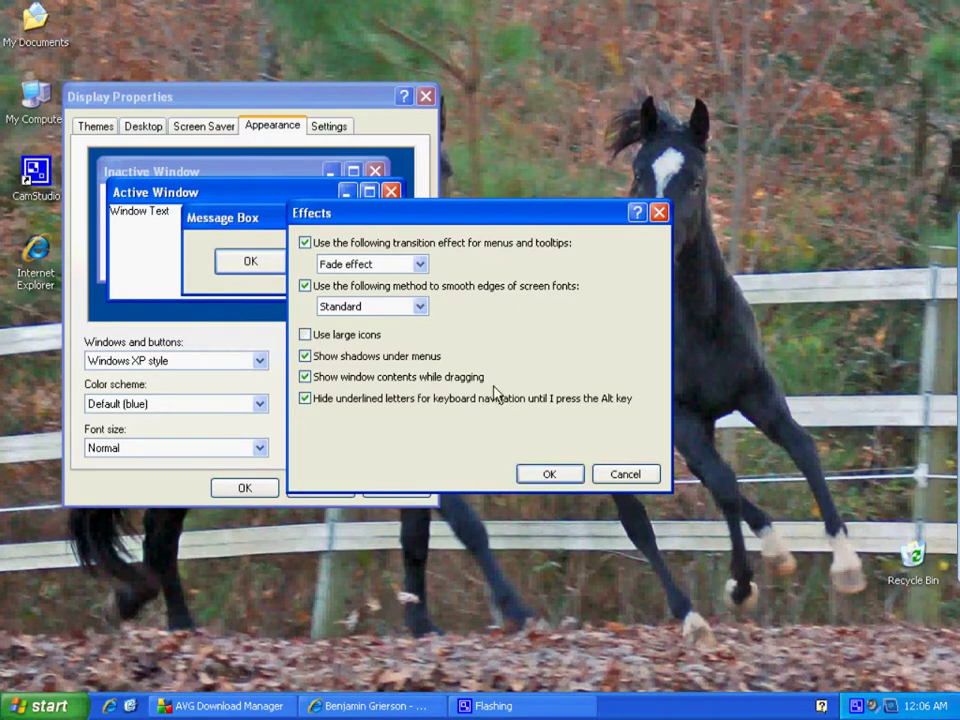
Step: Keep Fade effect, cancel Effects and Display Properties, and return to the Benjamin Grierson article
{"action": "left_click", "coordinate": [422, 268]}
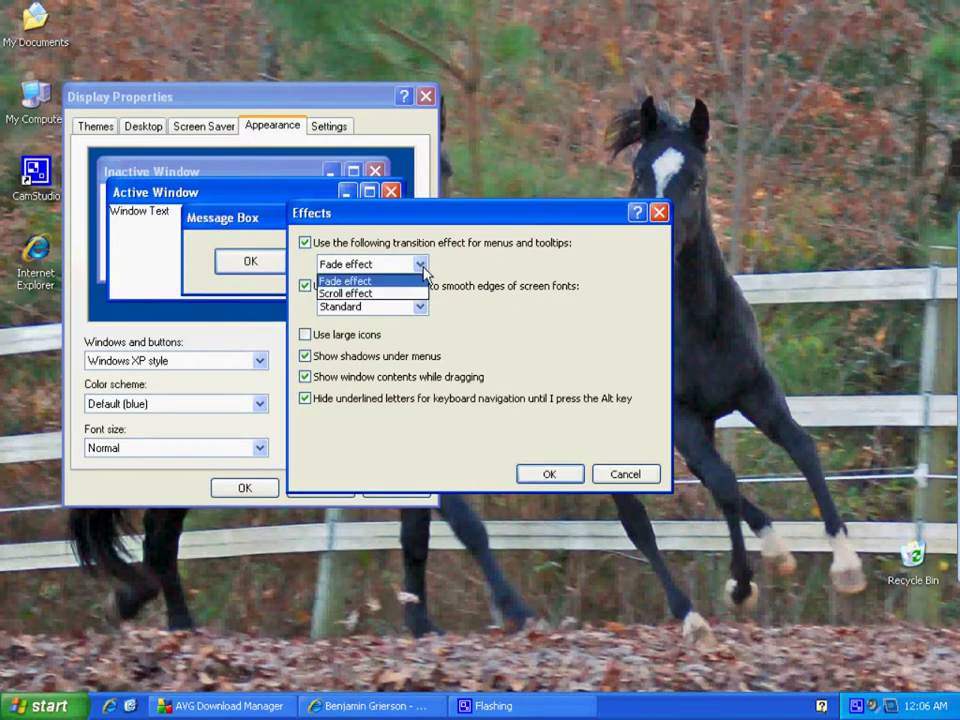
{"action": "left_click", "coordinate": [418, 281]}
{"action": "left_click", "coordinate": [609, 476]}
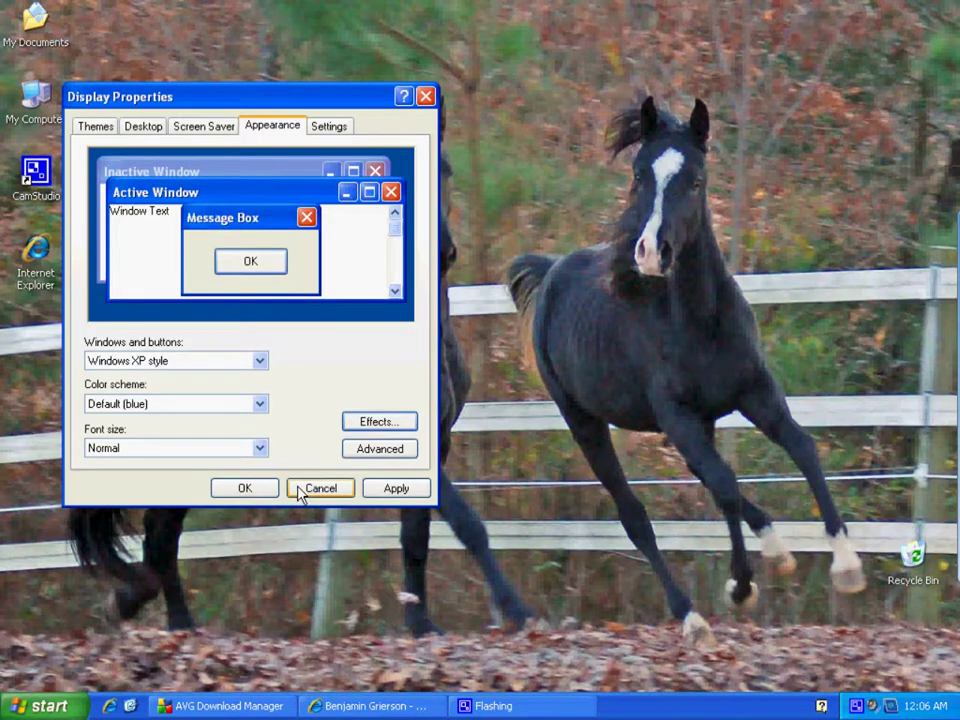
{"action": "left_click", "coordinate": [301, 492]}
{"action": "left_click", "coordinate": [360, 706]}
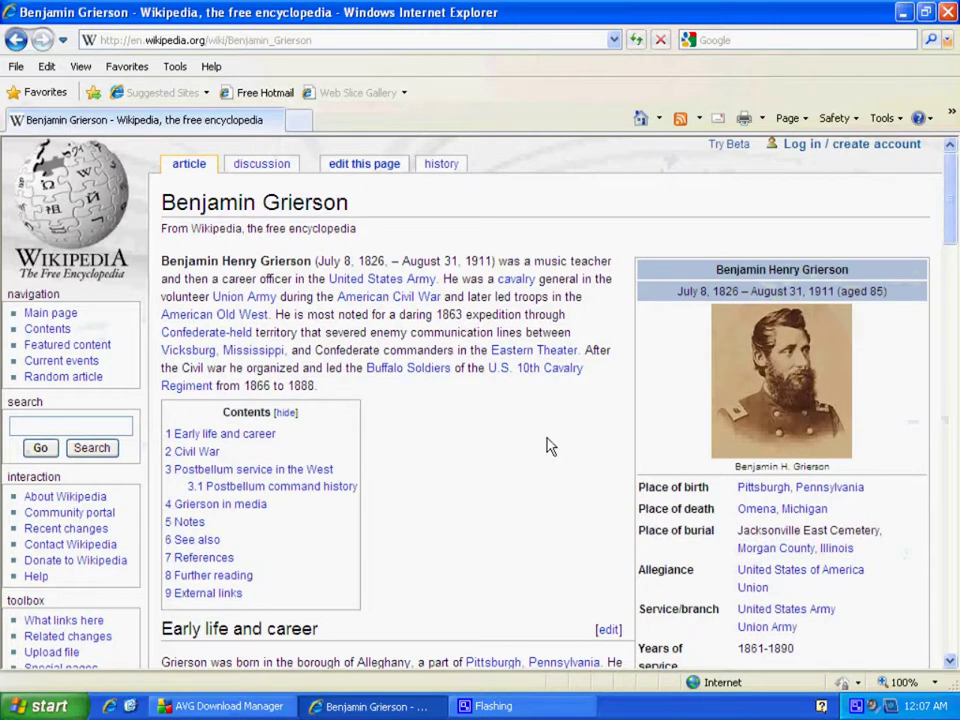